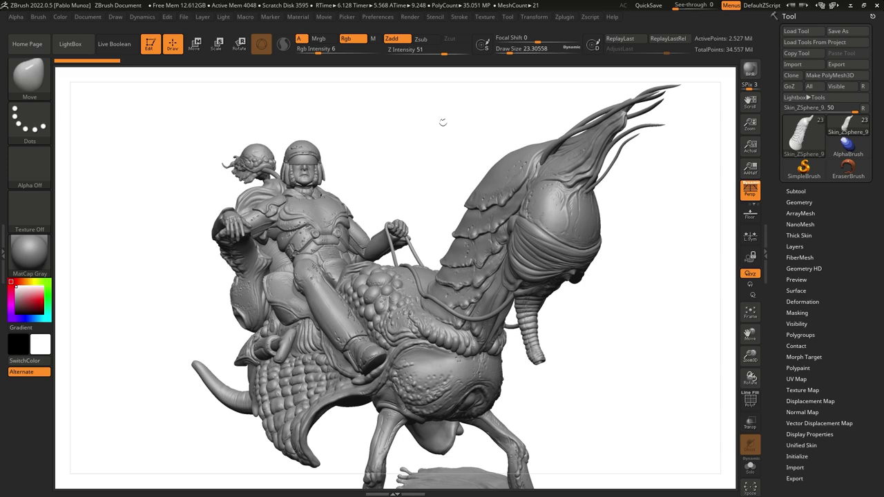
Step: Turn the rider-and-creature sculpt to show its left side and render it with BPR
drag(431, 132, 375, 149)
click(750, 69)
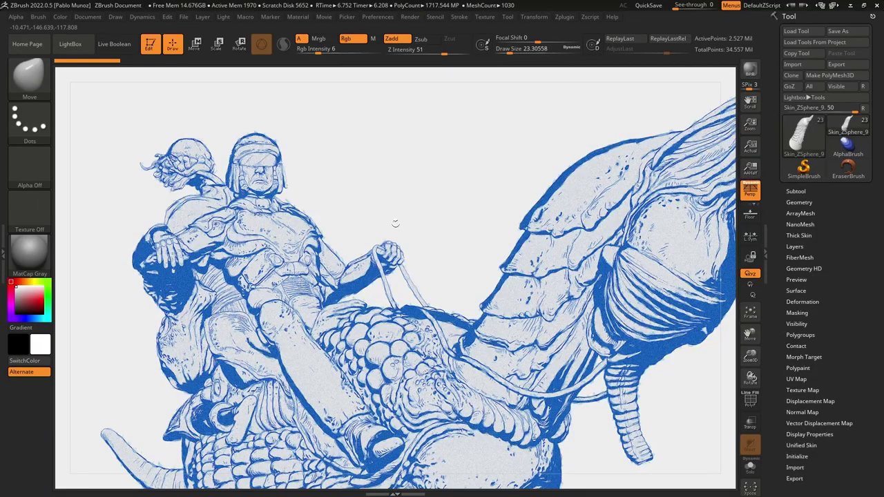
Step: Dock the Render menu in the right tray and expand BPR Filters
click(459, 17)
click(409, 17)
drag(735, 56, 788, 20)
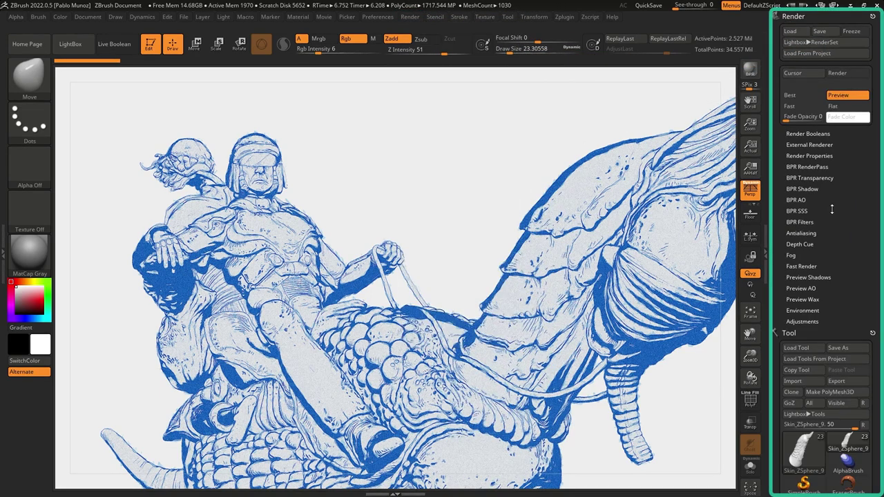
key(shift)
click(799, 222)
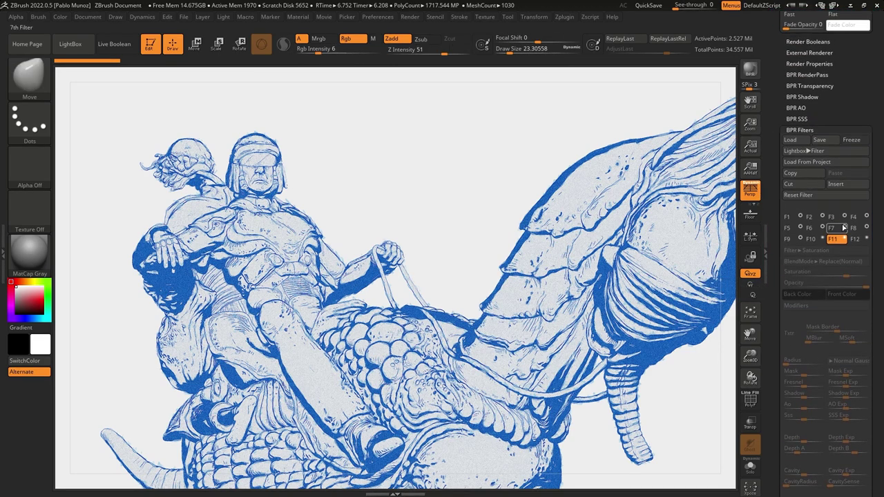
Step: Switch off filters F9, F8, F4, F2 and F1, returning to the plain grey render
click(801, 239)
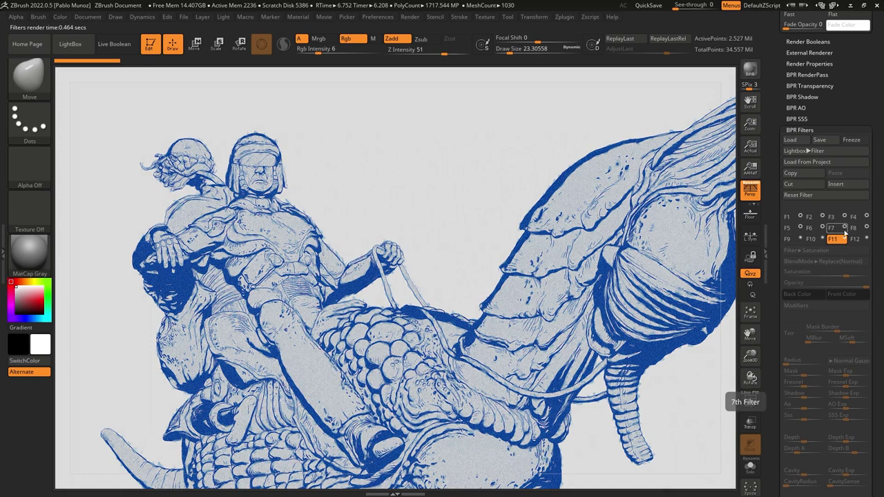
click(867, 228)
click(847, 228)
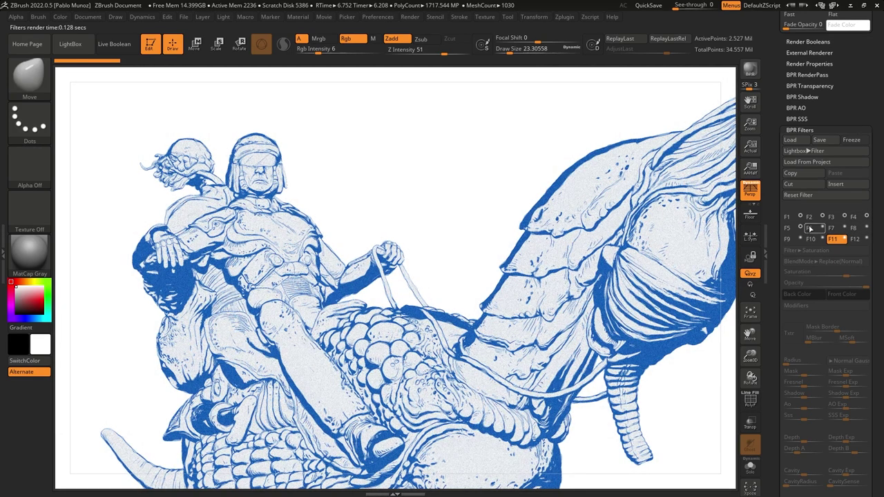
click(867, 217)
click(844, 217)
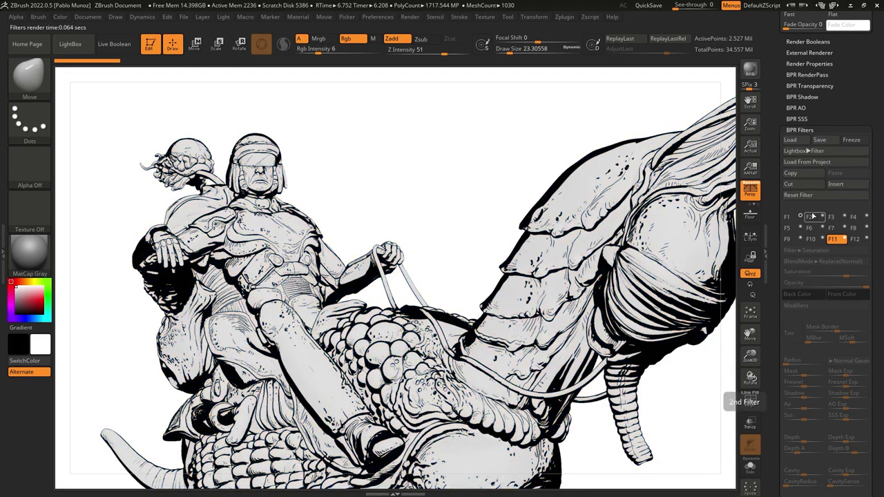
click(800, 217)
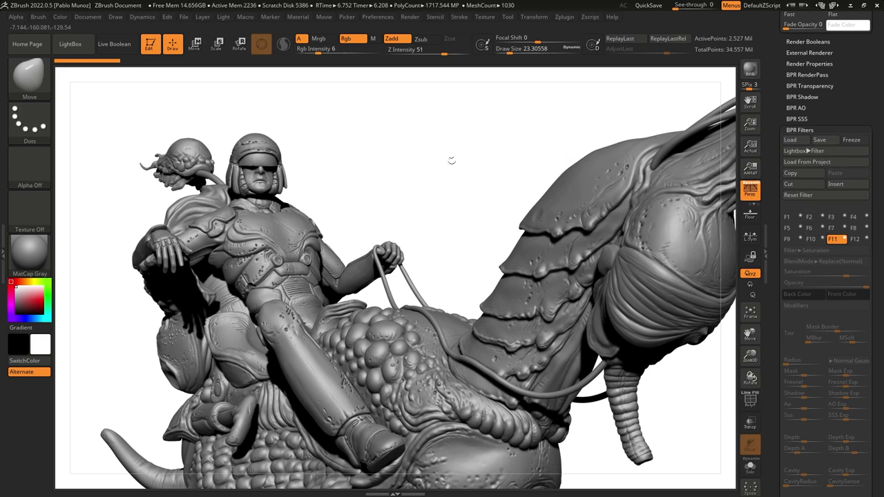
Step: Compare the Double, Zoom and Actual canvas views, settling on AAHalf half-size display
click(88, 18)
drag(750, 125, 656, 163)
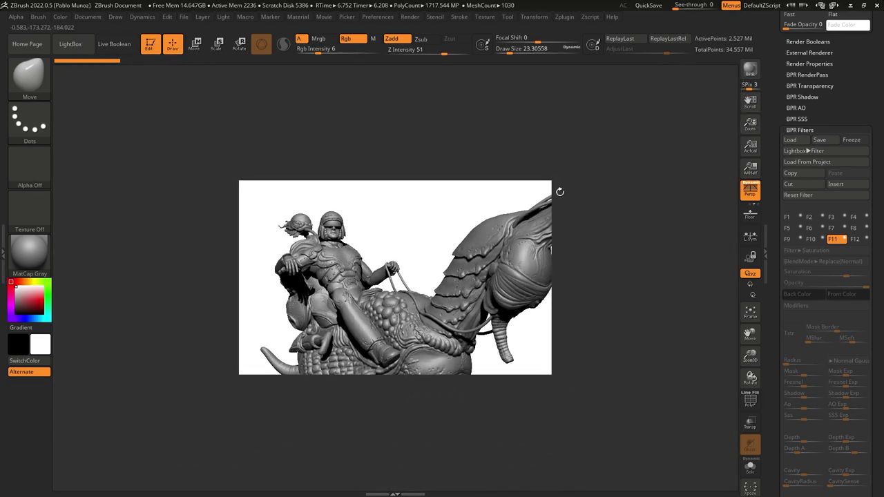
click(750, 147)
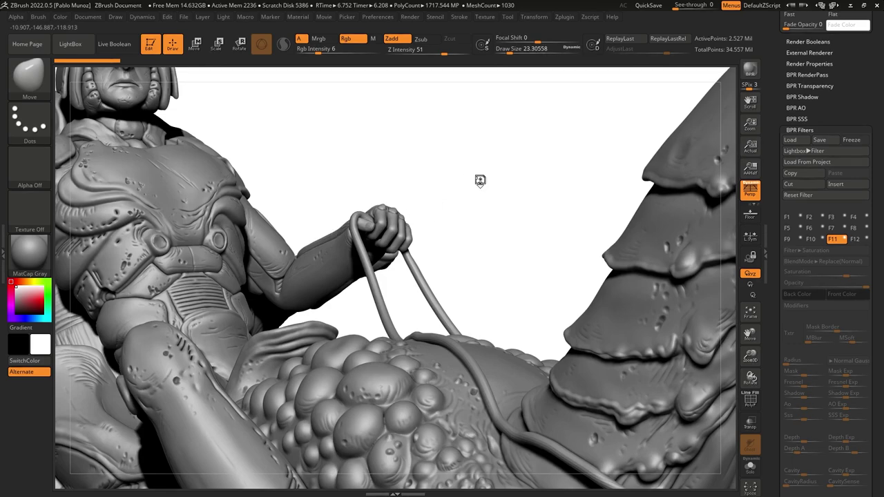
mouse_move(486, 172)
mouse_down()
mouse_move(447, 263)
mouse_move(491, 228)
mouse_move(465, 180)
mouse_move(429, 189)
mouse_move(449, 192)
mouse_up()
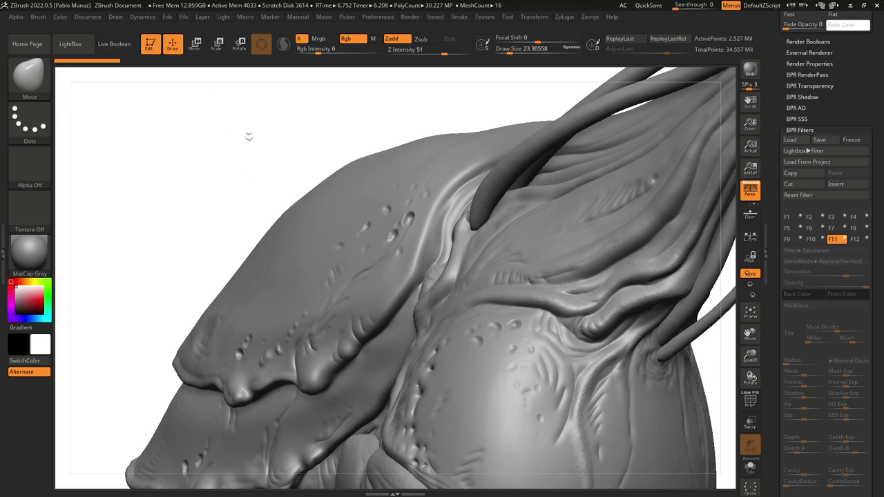
click(750, 173)
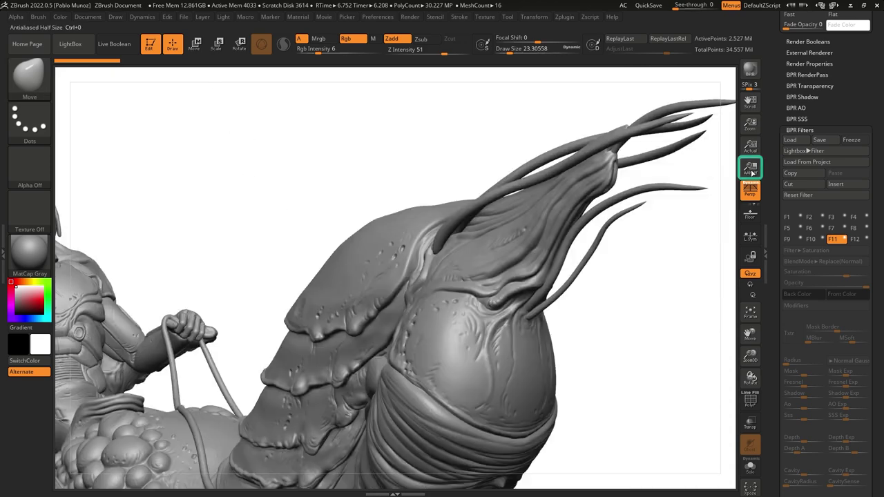
ctrl+right_drag(484, 216, 518, 143)
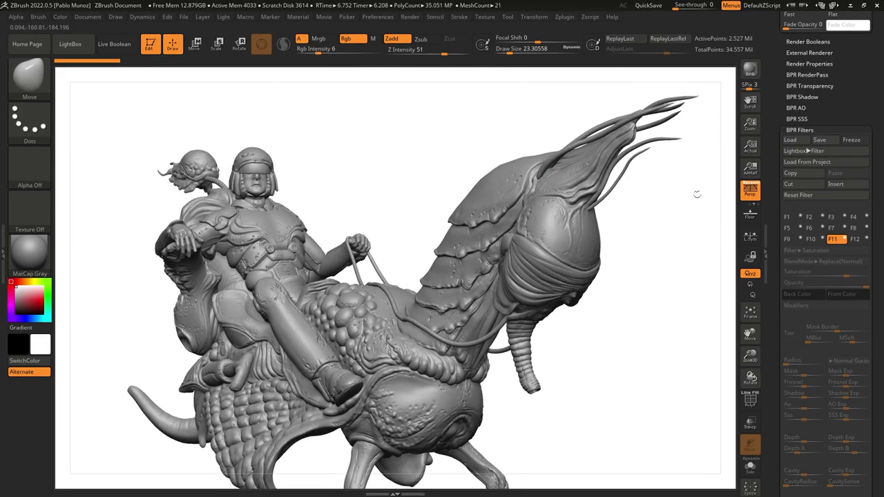
click(87, 16)
drag(809, 113, 808, 205)
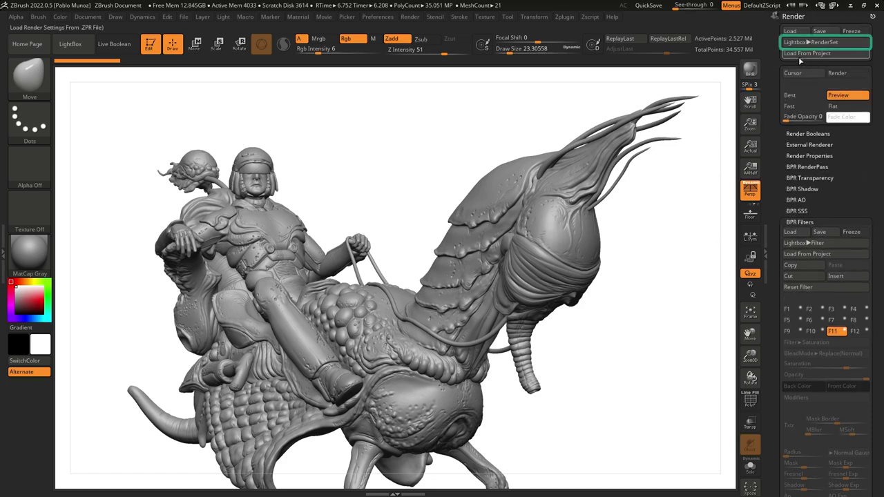
Step: Load the Default.ZRP preset from Lightbox's RenderSet folder and close Lightbox
click(831, 43)
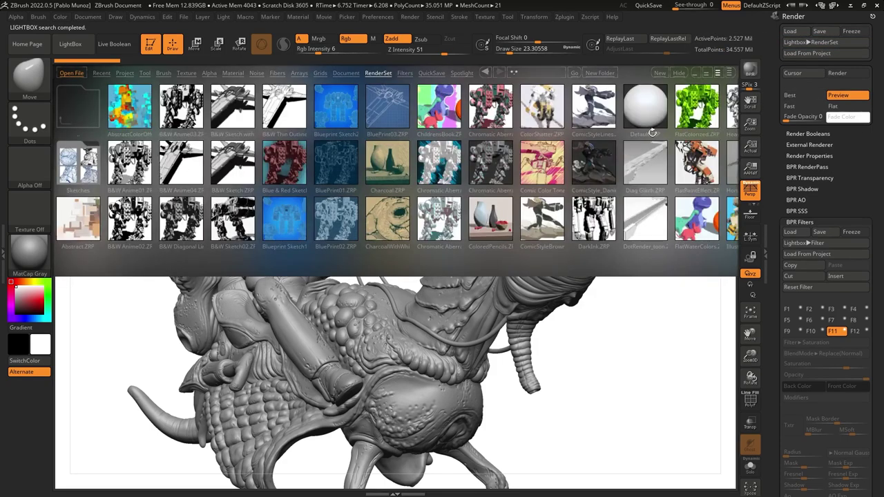
click(645, 104)
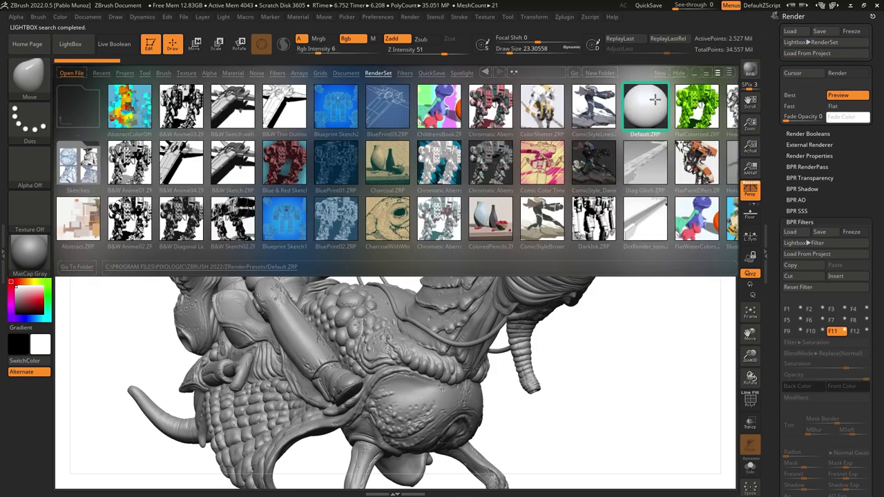
double_click(644, 109)
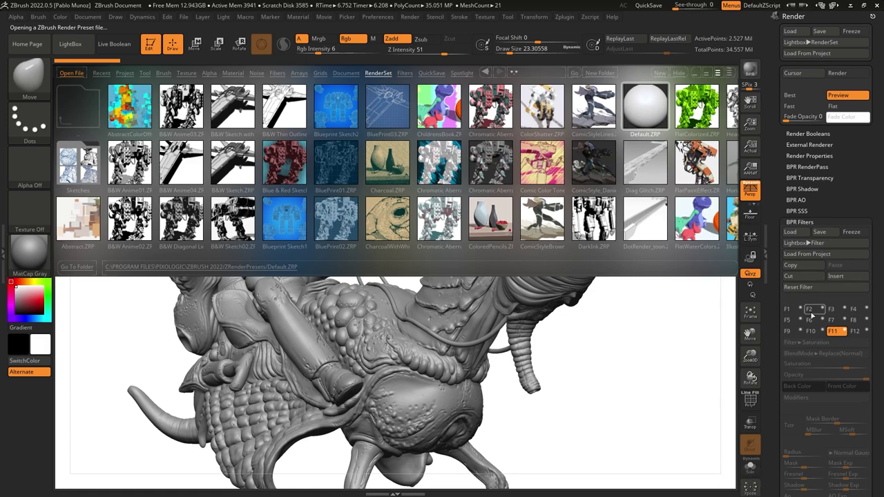
key(comma)
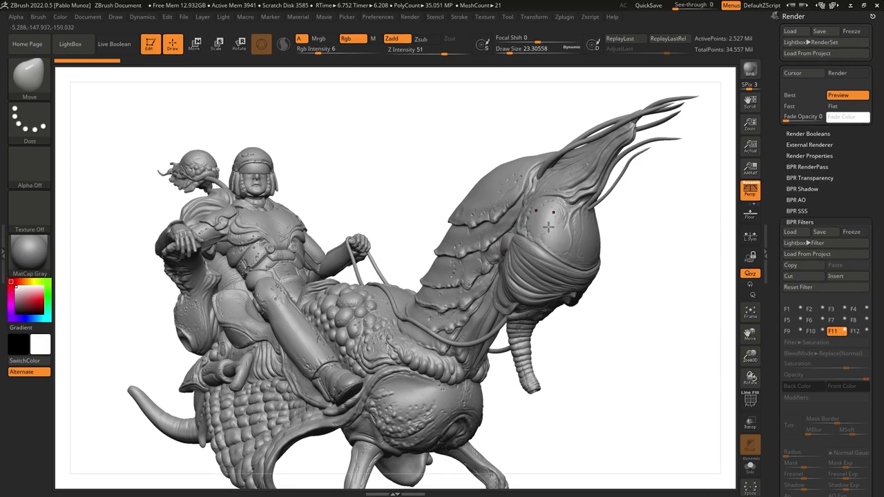
Step: Enable filter F1, render with BPR, and set its Noise strength to 100
click(798, 309)
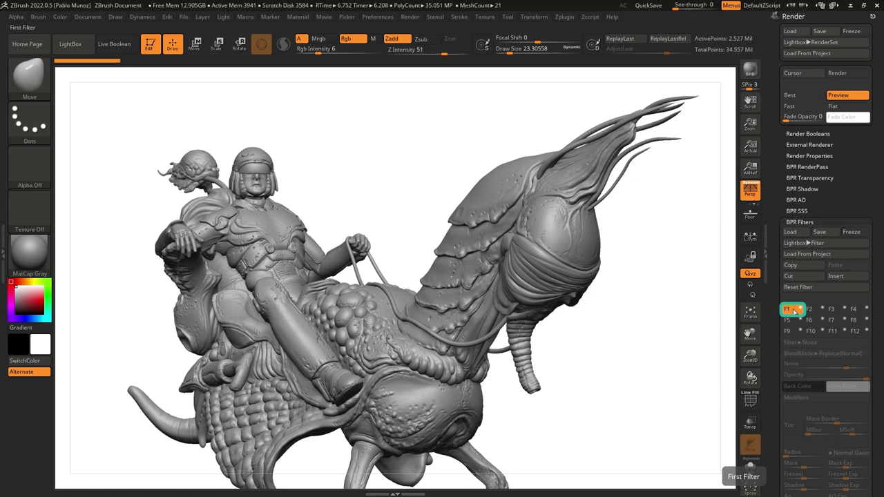
click(802, 310)
scroll(777, 297, down, 4)
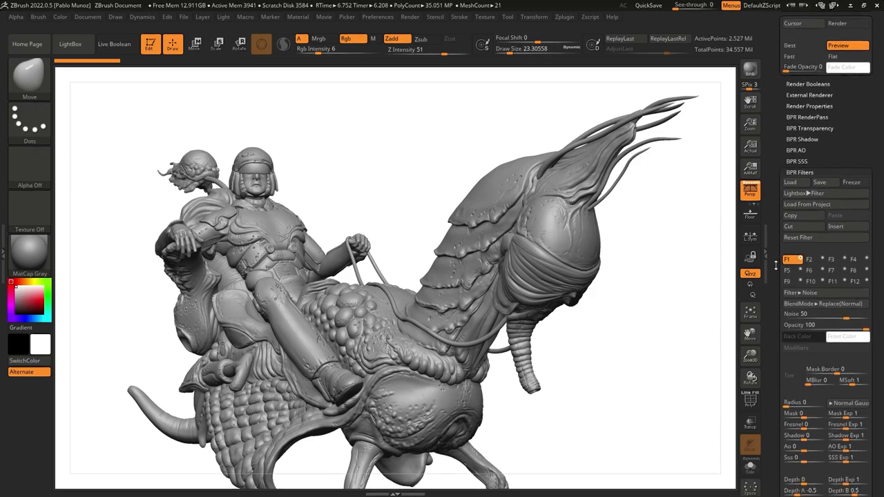
scroll(775, 228, down, 1)
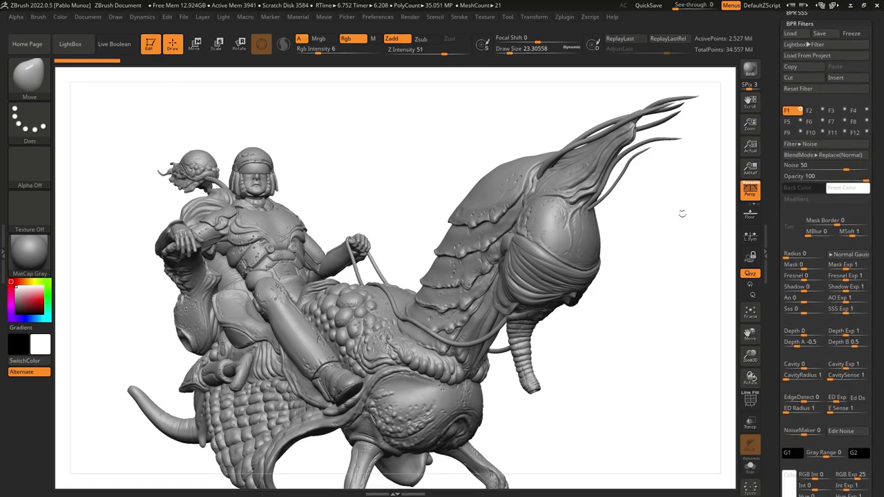
click(751, 70)
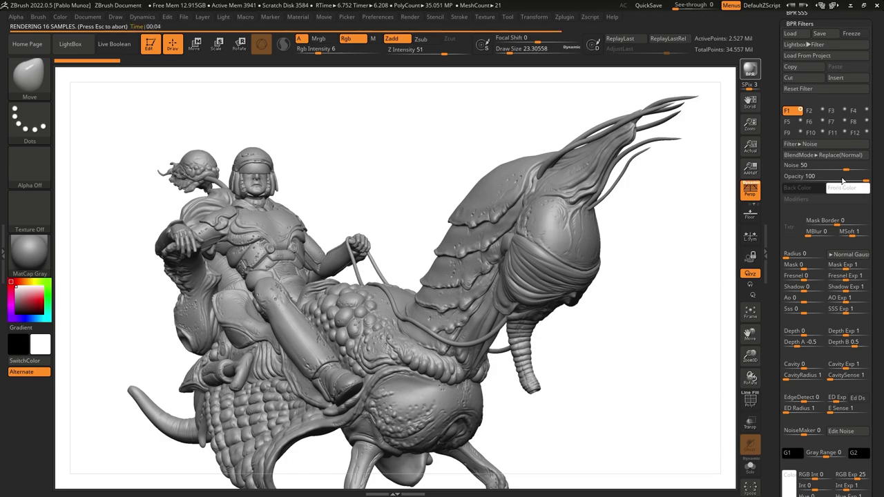
drag(845, 168, 878, 168)
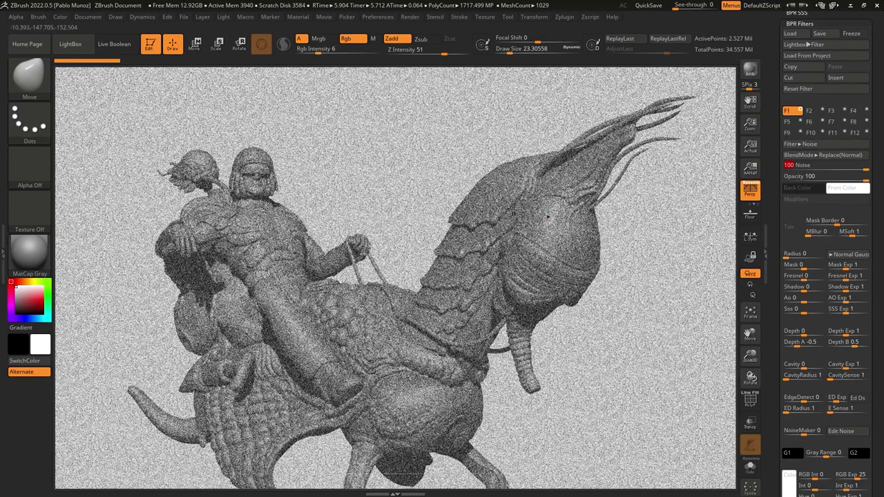
key(Return)
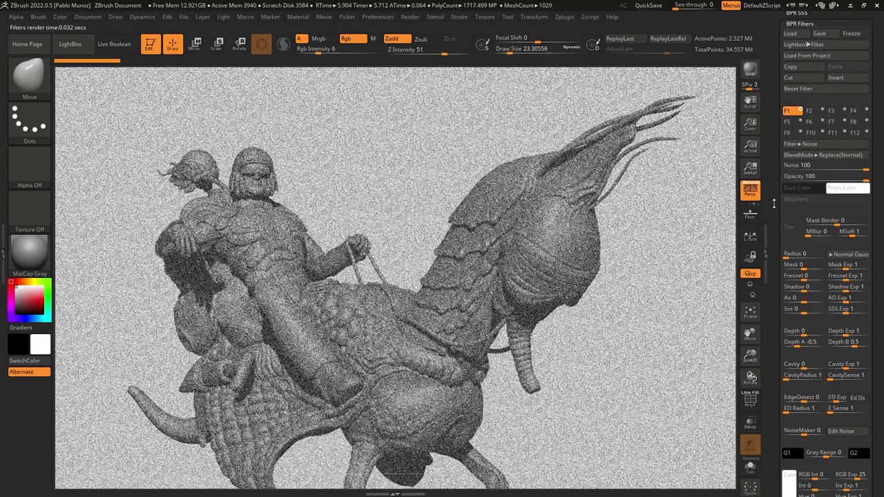
Step: Change F1's filter type to Material Shading, enable it, and bring up its Txtr material picker
click(821, 145)
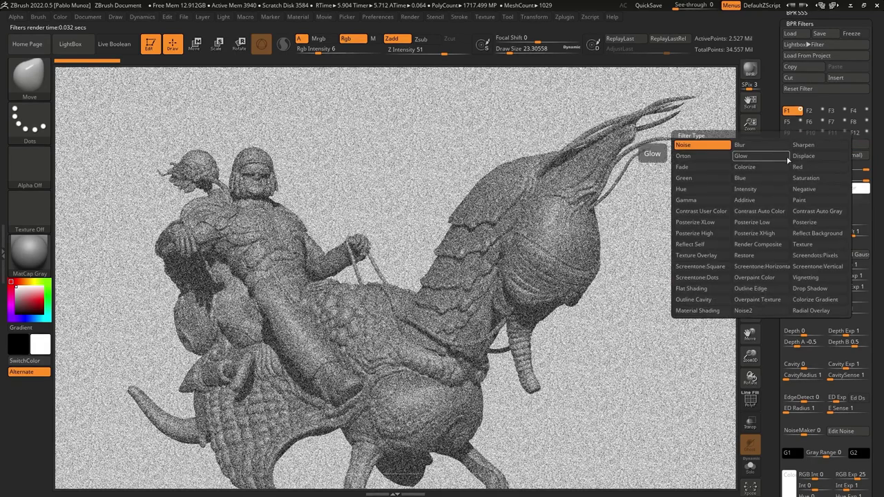
click(718, 311)
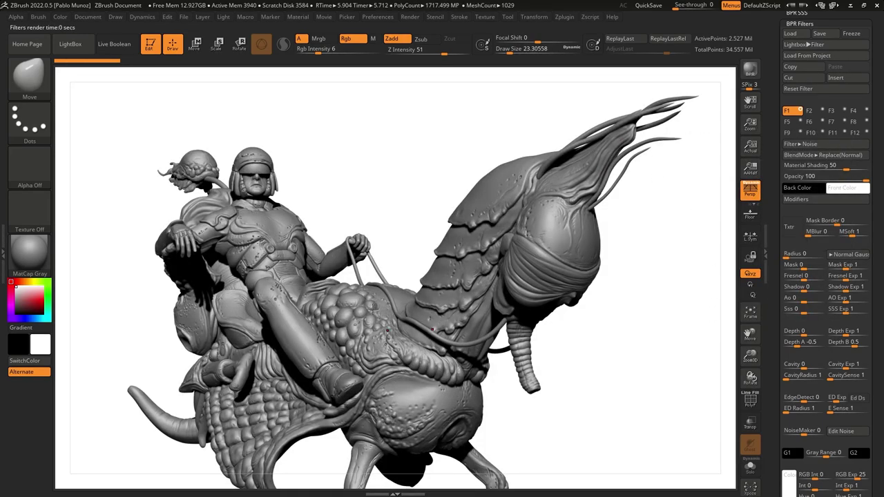
click(800, 110)
click(800, 110)
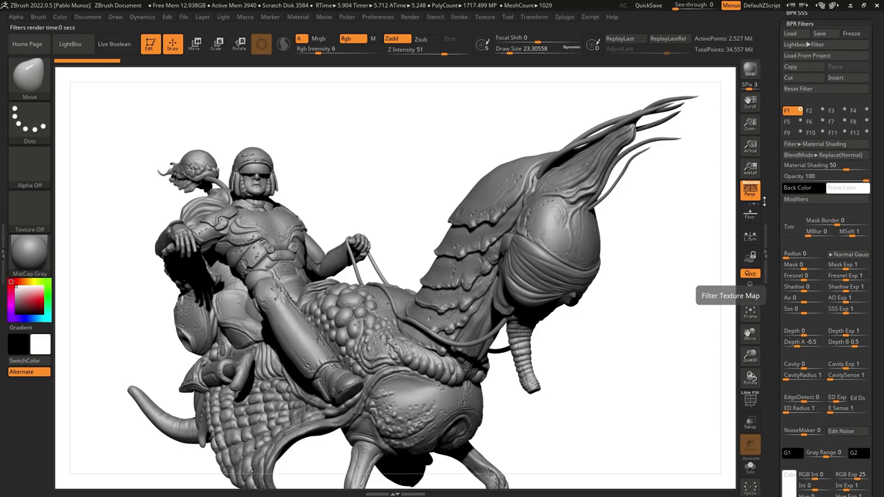
click(793, 232)
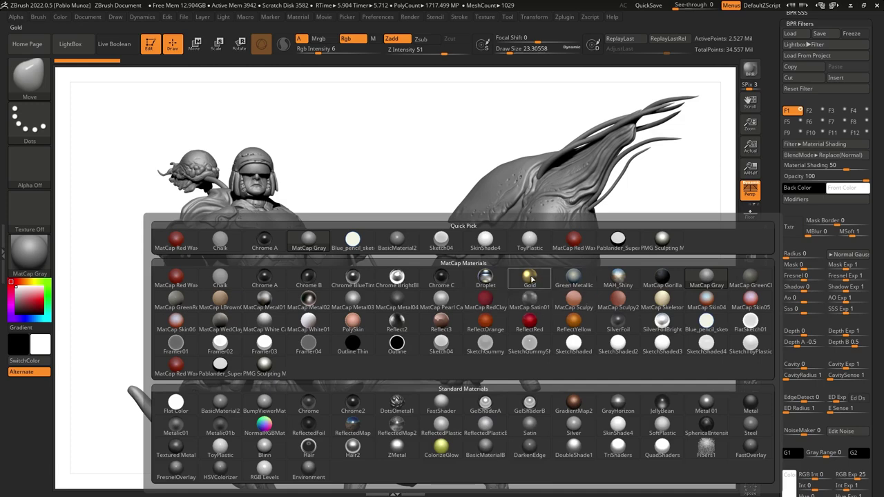
Step: Apply Gold through the Material Shading filter at 100 and set its modifier to Apply Shadows
click(584, 290)
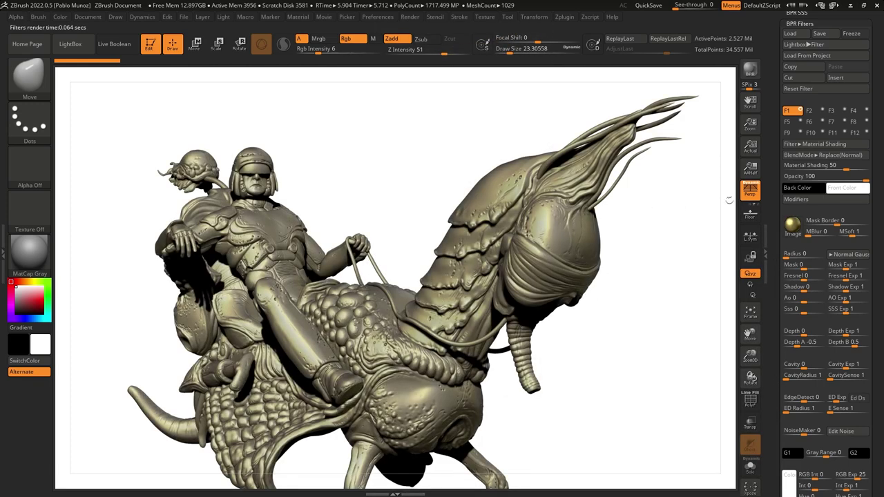
drag(847, 168, 872, 168)
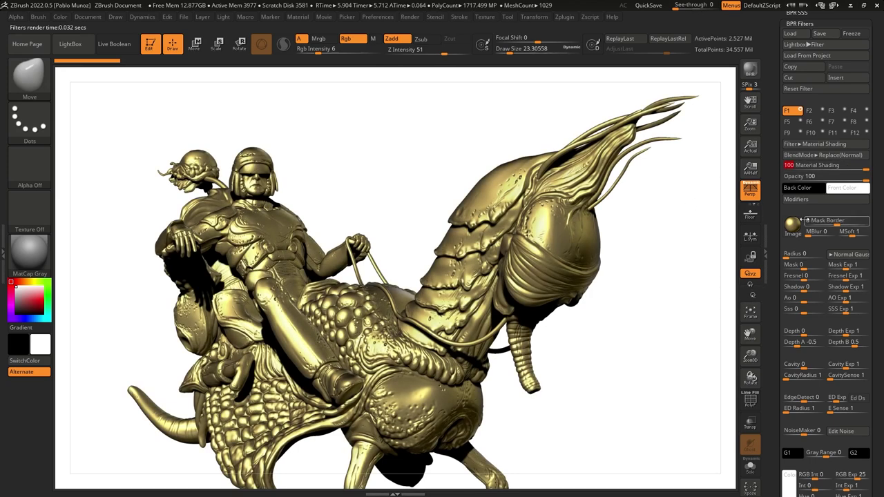
mouse_move(799, 229)
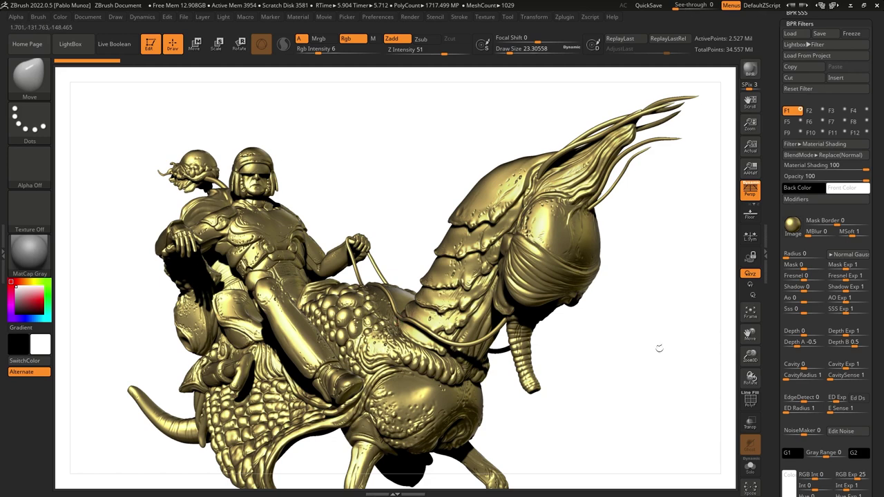
click(806, 200)
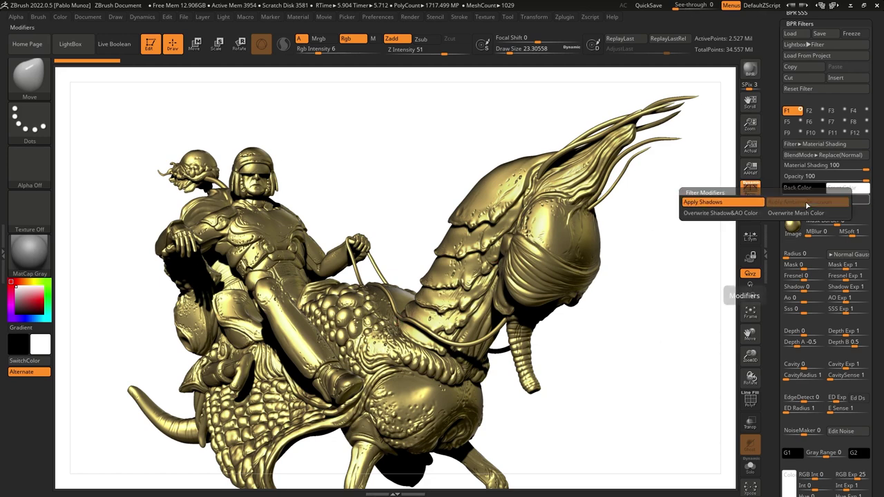
click(703, 203)
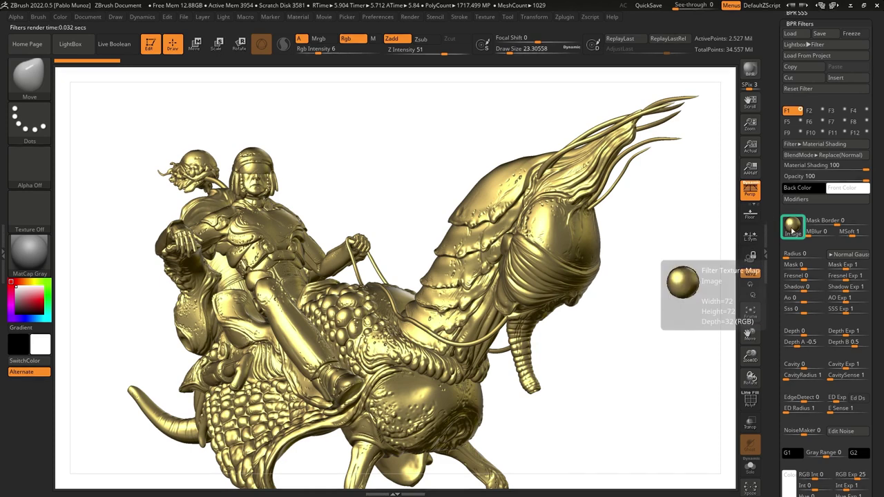
click(792, 227)
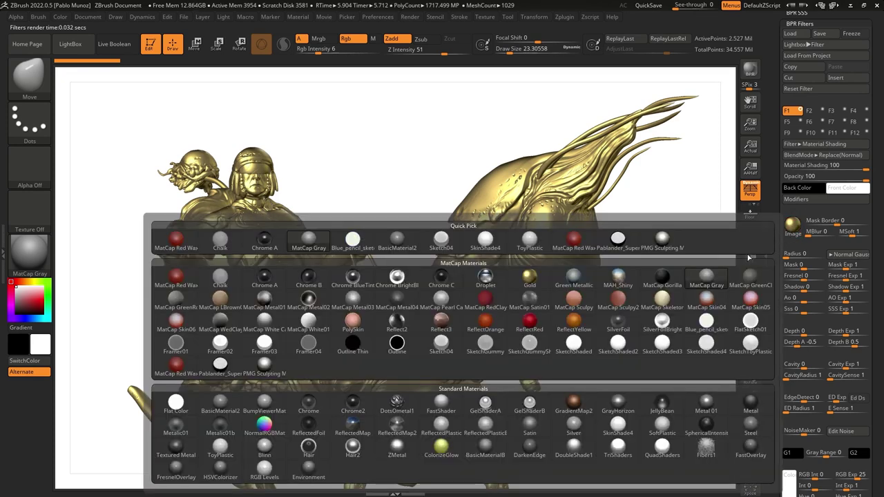
Step: Assign the Pablander_SuperComic material to the F1 filter image for black-and-white ink lines
click(619, 247)
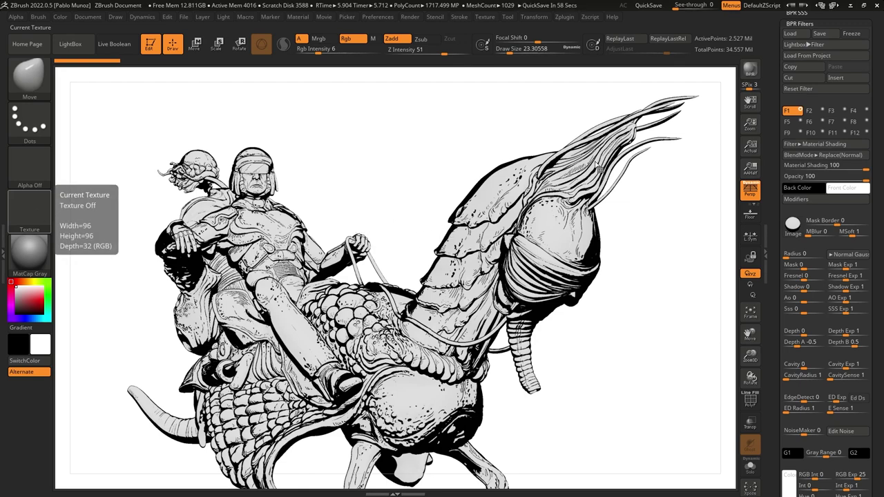
scroll(774, 188, up, 1)
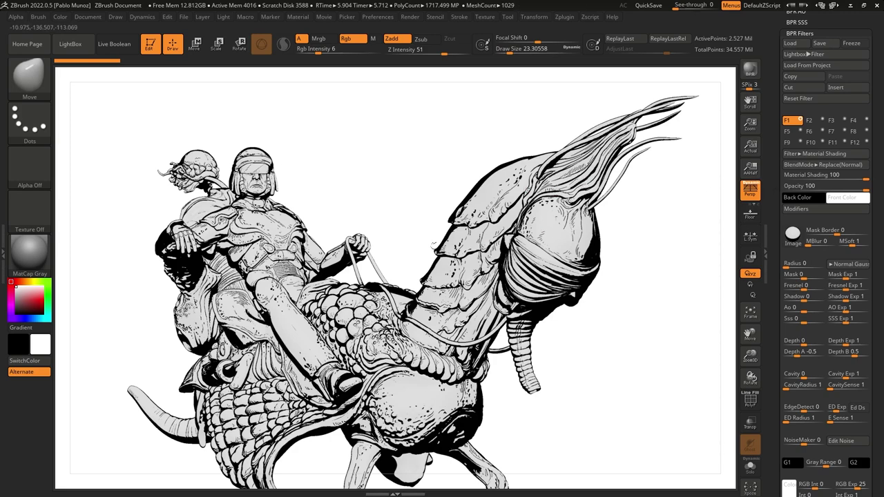
Step: Set filter F2 to Paint with Front Color enabled at strength 100
click(814, 121)
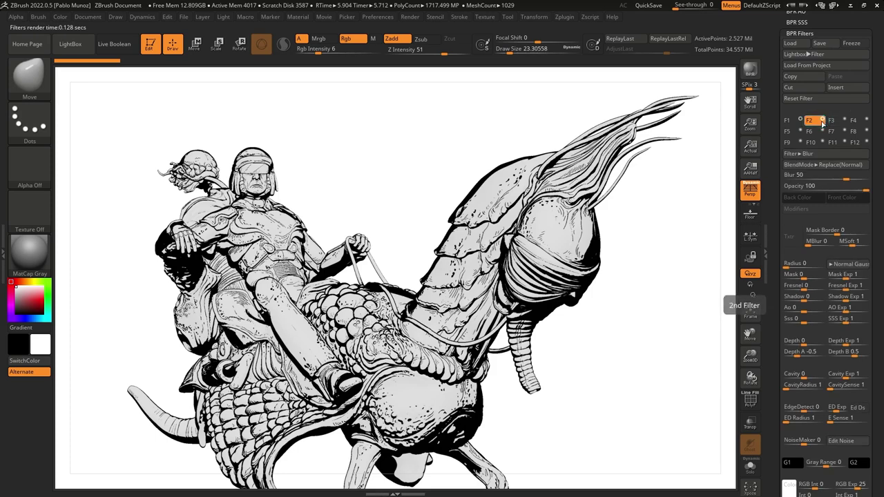
click(813, 154)
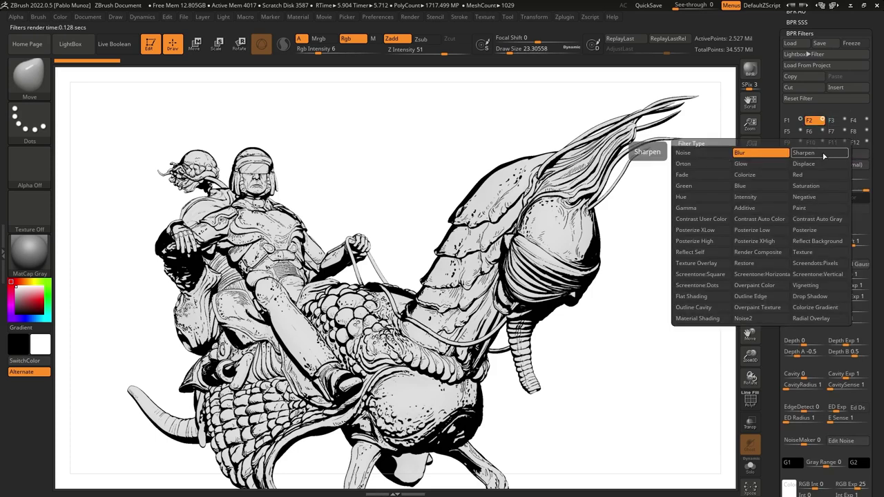
key(Escape)
click(832, 199)
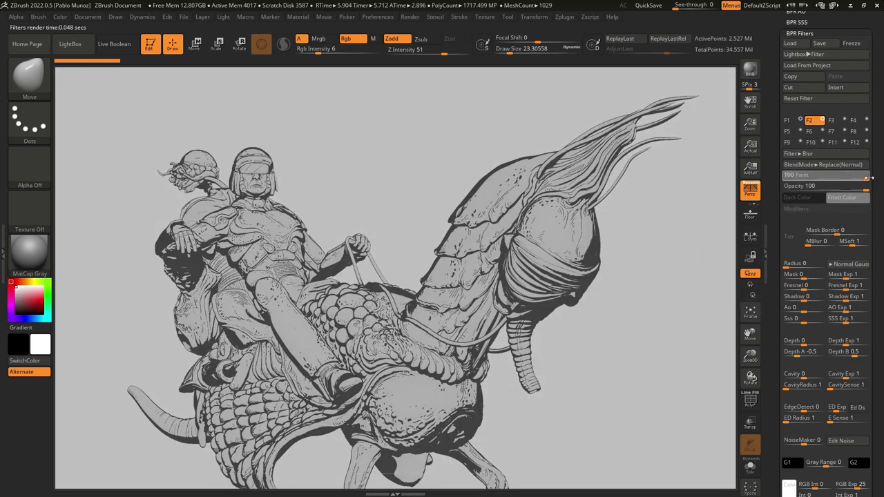
drag(869, 178, 870, 178)
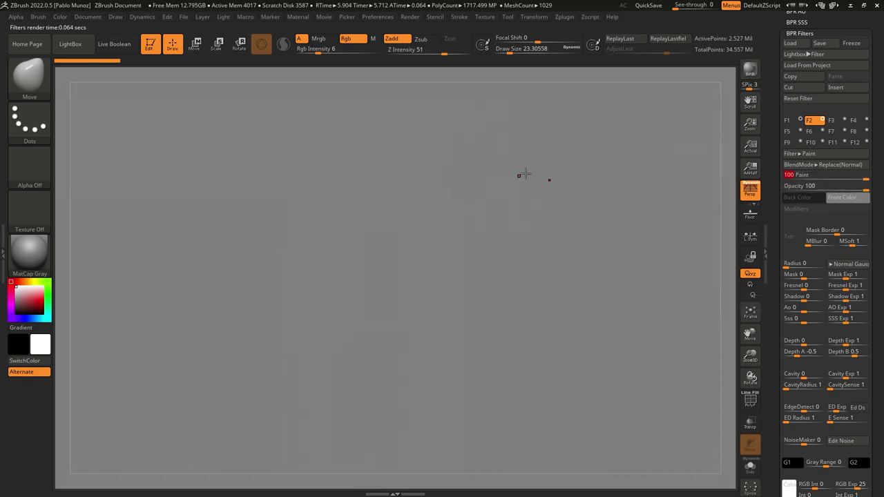
Step: Pick a medium blue as the Paint filter's front colour
click(851, 198)
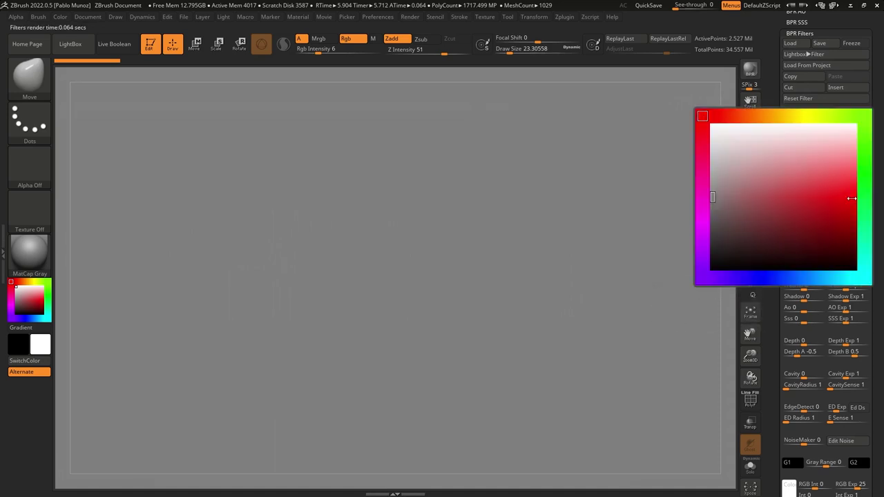
click(790, 278)
drag(817, 205, 808, 205)
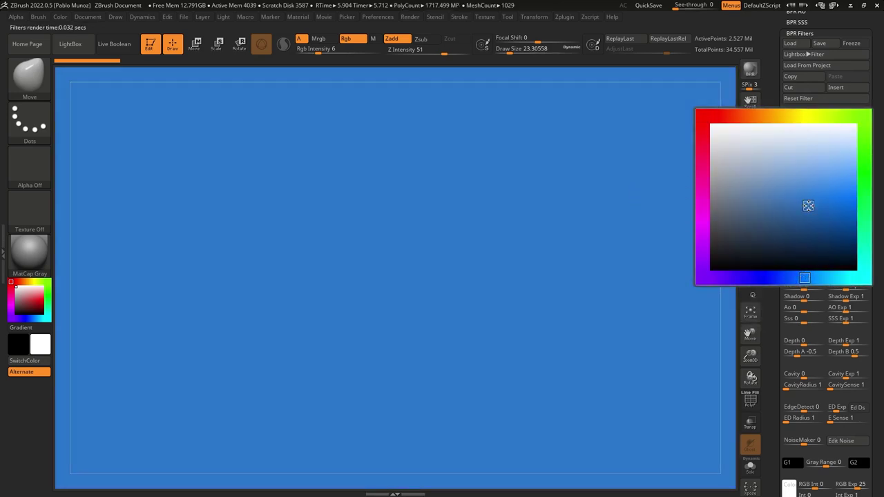
click(702, 116)
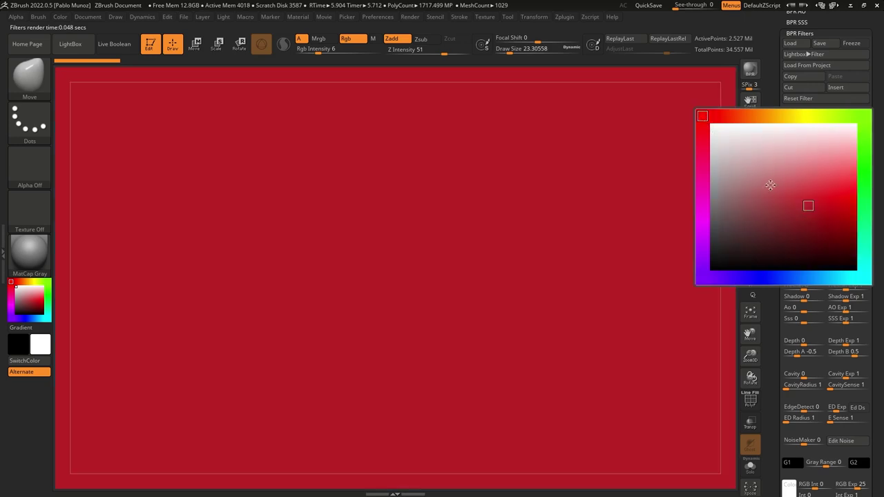
click(815, 277)
drag(812, 206, 810, 207)
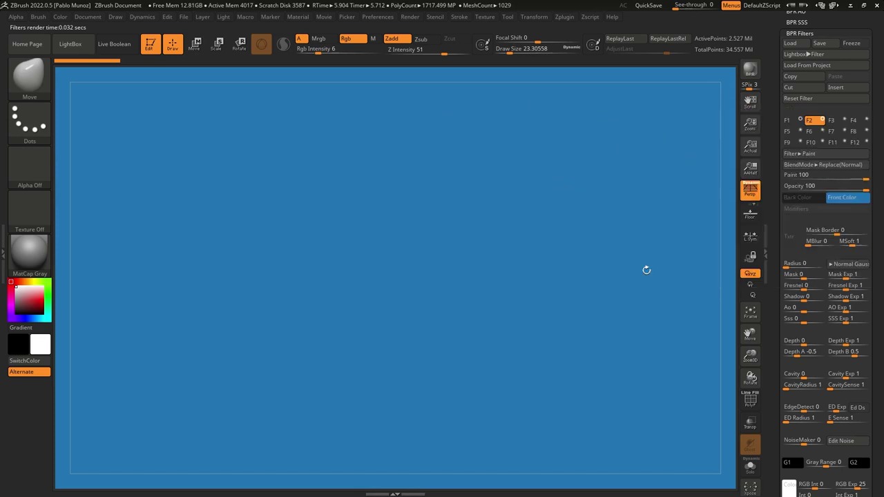
Step: Set Mask to 1 to limit the blue paint to the model, comparing with F2 off
click(803, 277)
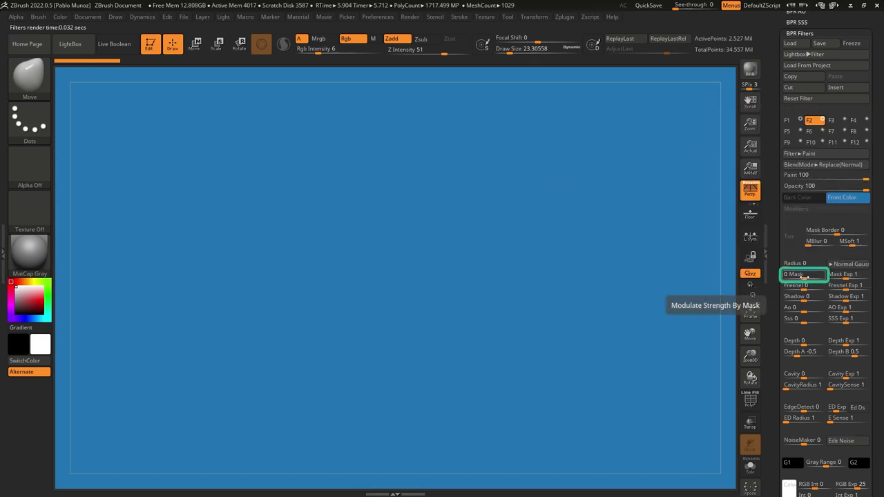
drag(803, 278, 830, 281)
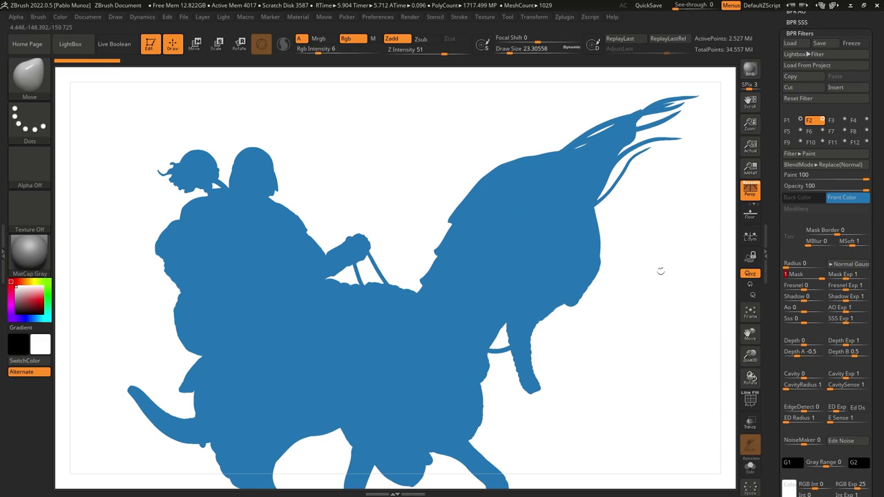
click(823, 120)
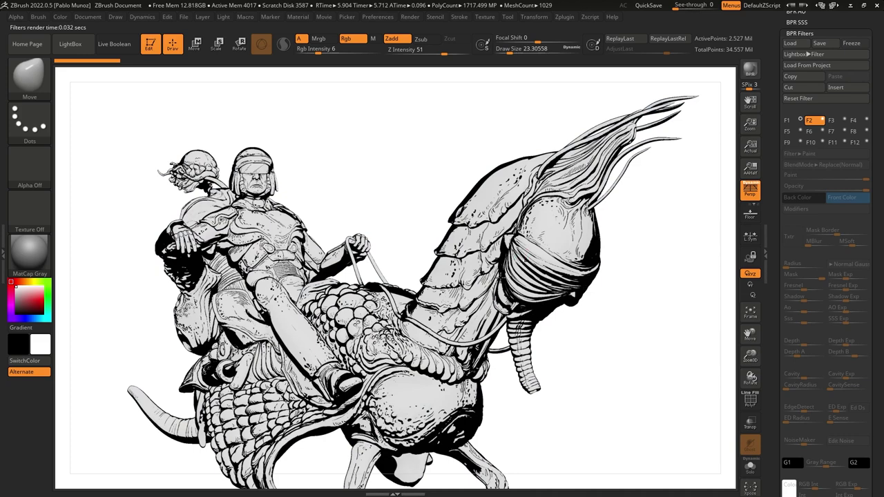
click(822, 120)
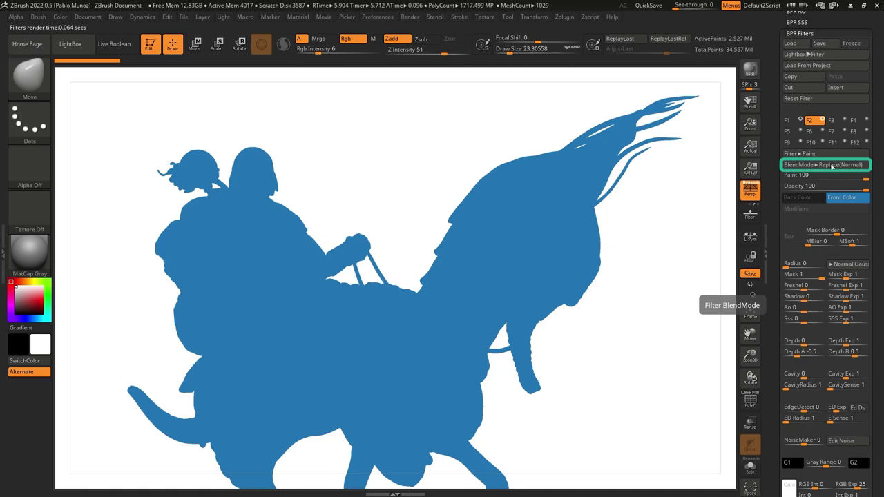
Step: Set the F2 blend mode to Screen and darken the front-colour blue
click(832, 165)
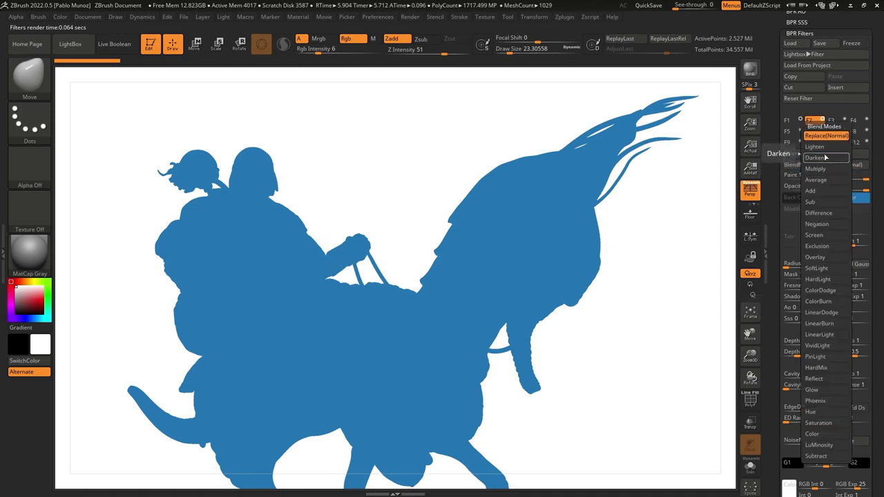
click(819, 235)
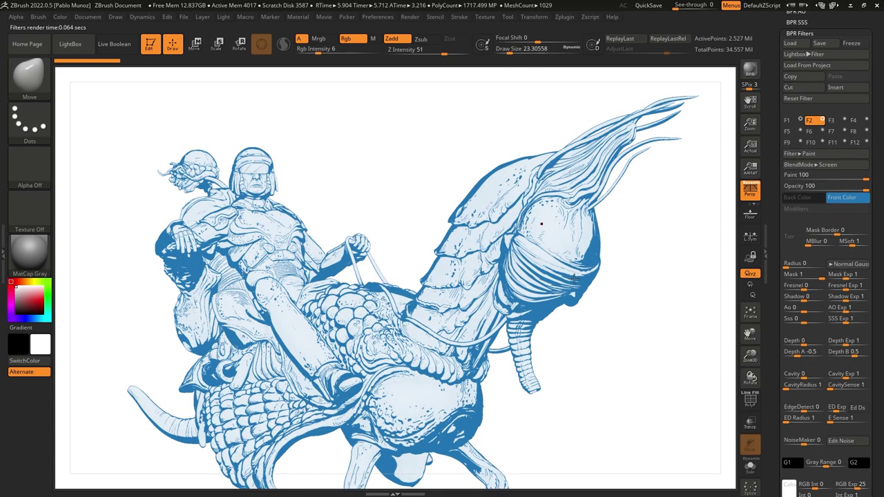
click(848, 199)
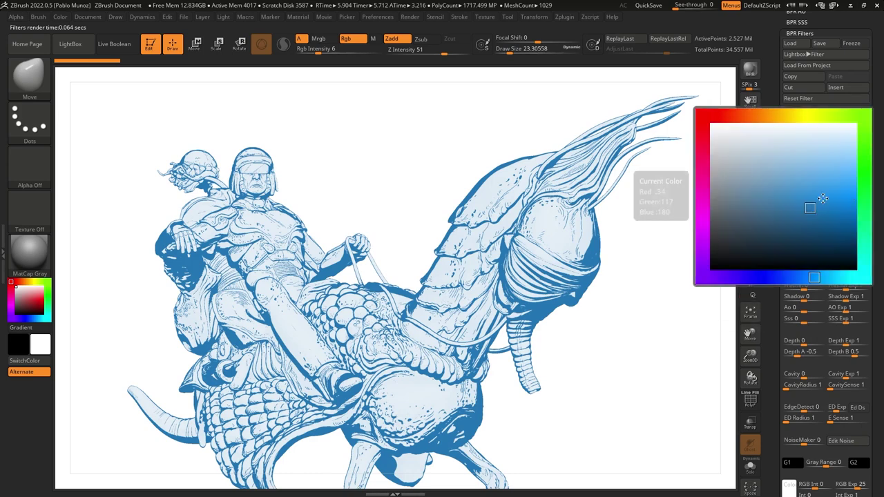
mouse_move(798, 213)
mouse_down()
mouse_move(809, 239)
mouse_move(815, 207)
mouse_up()
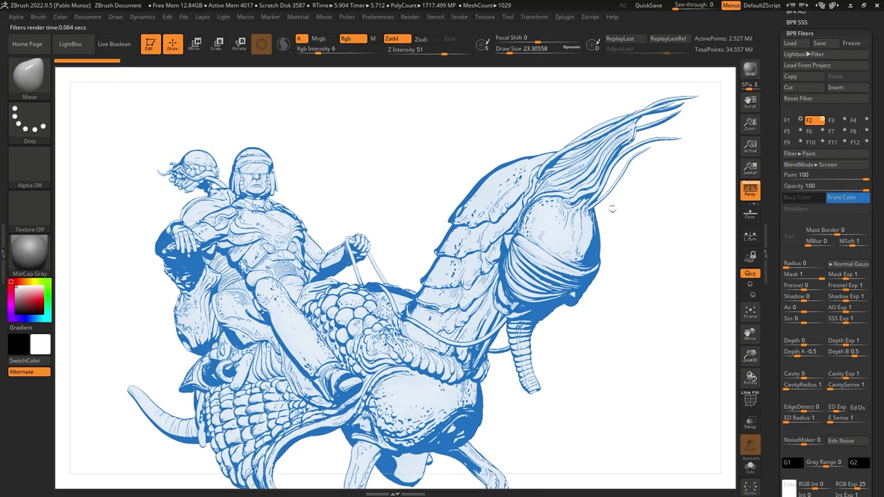
mouse_move(29, 252)
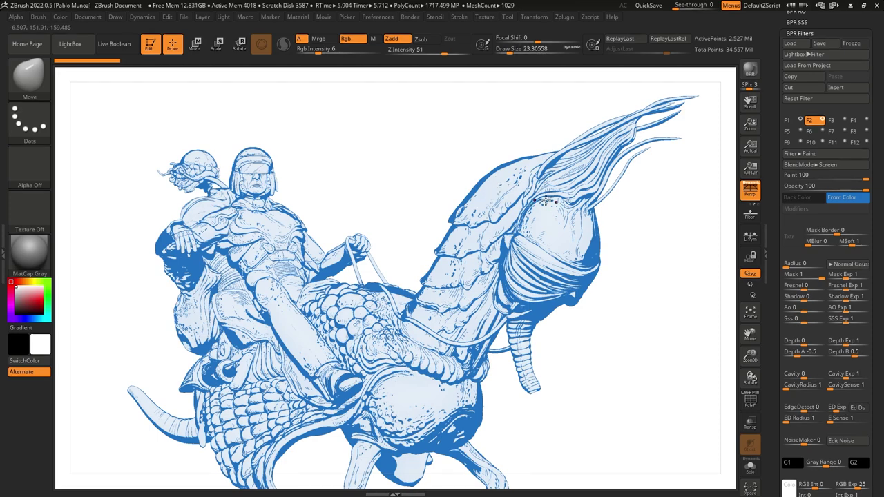
Step: Make F3 a Contrast User Color filter at strength 48 with opacity 50
click(842, 121)
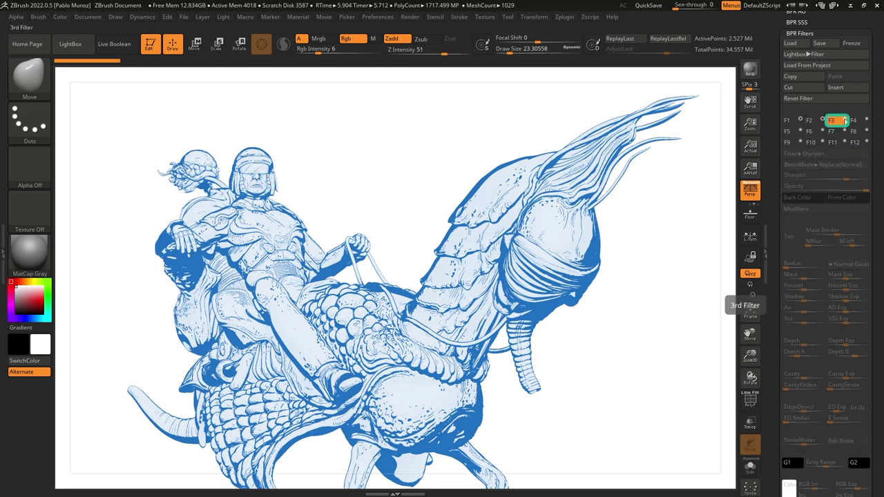
click(829, 153)
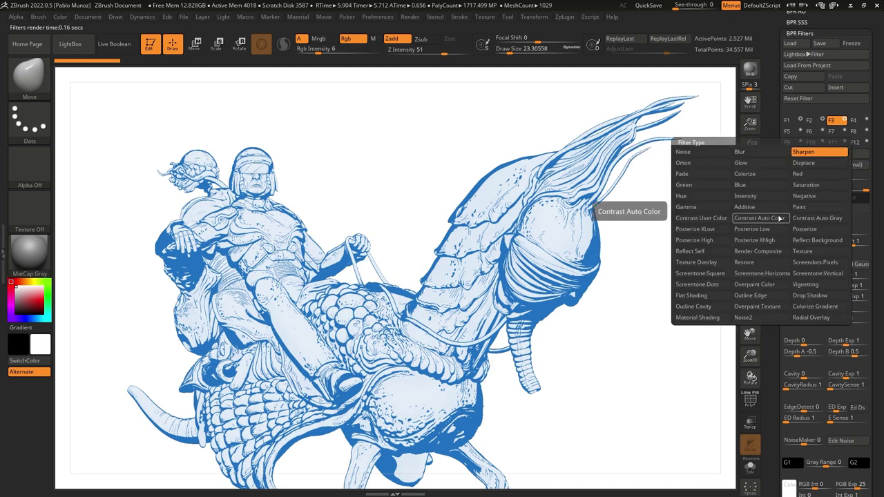
click(709, 218)
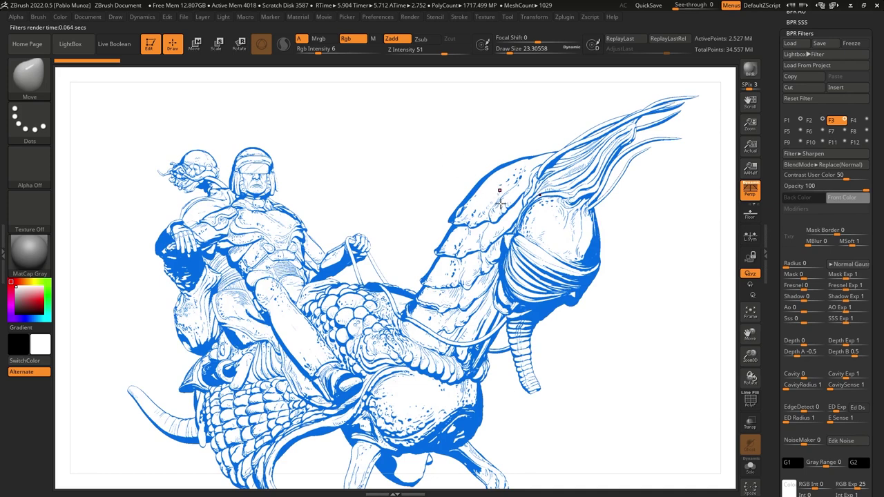
mouse_move(849, 178)
mouse_down()
mouse_move(853, 188)
mouse_move(845, 188)
mouse_up()
text(5)
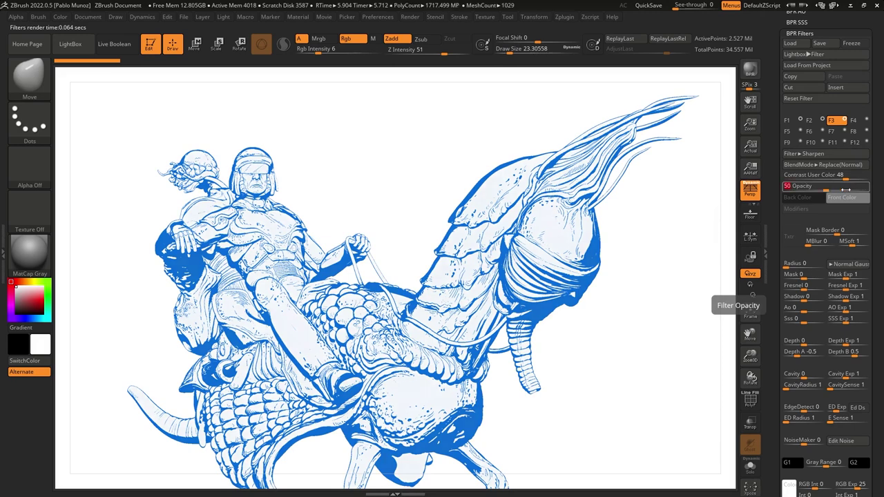
text(0)
key(Return)
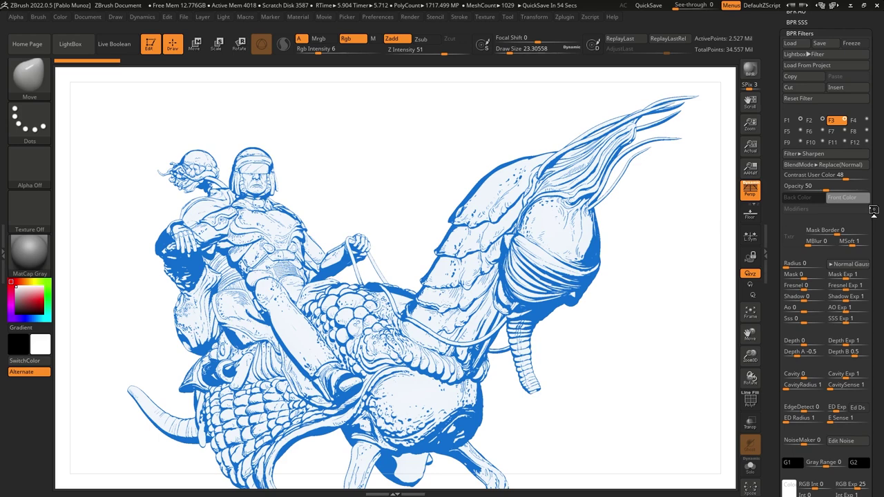
Step: Switch on F4 and make it a Noise filter at strength 100
click(860, 120)
click(867, 121)
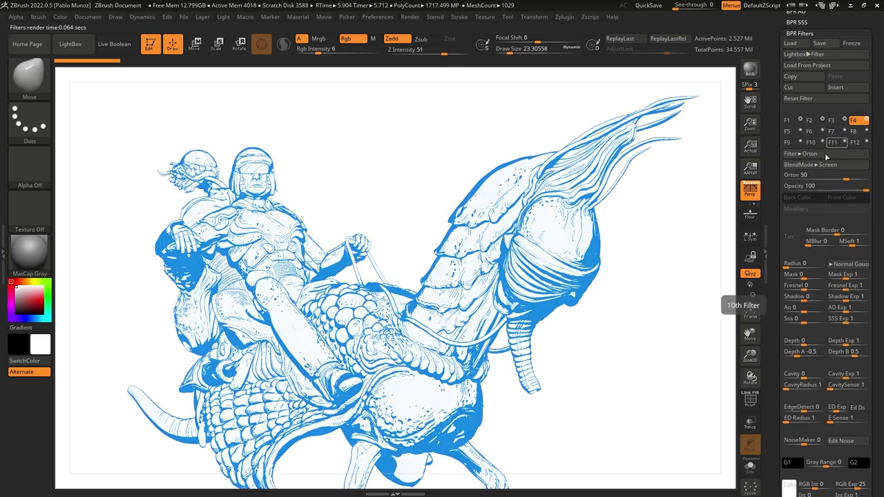
click(819, 154)
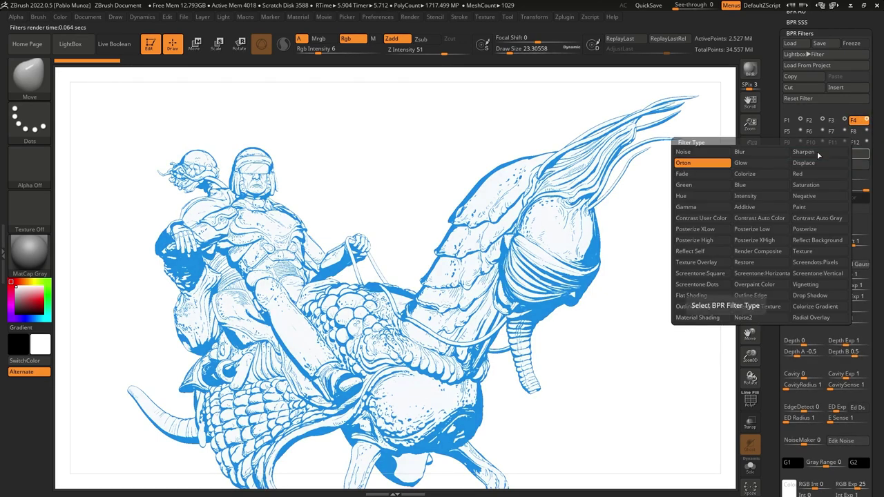
click(683, 152)
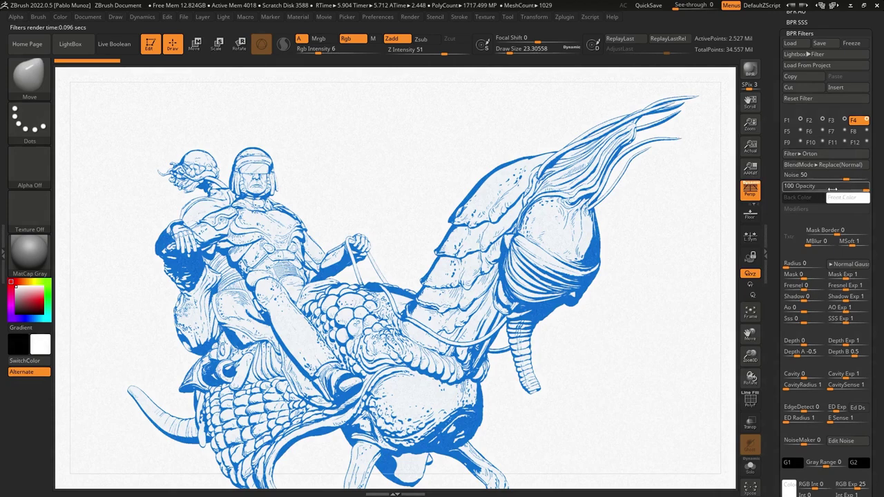
drag(816, 176, 867, 176)
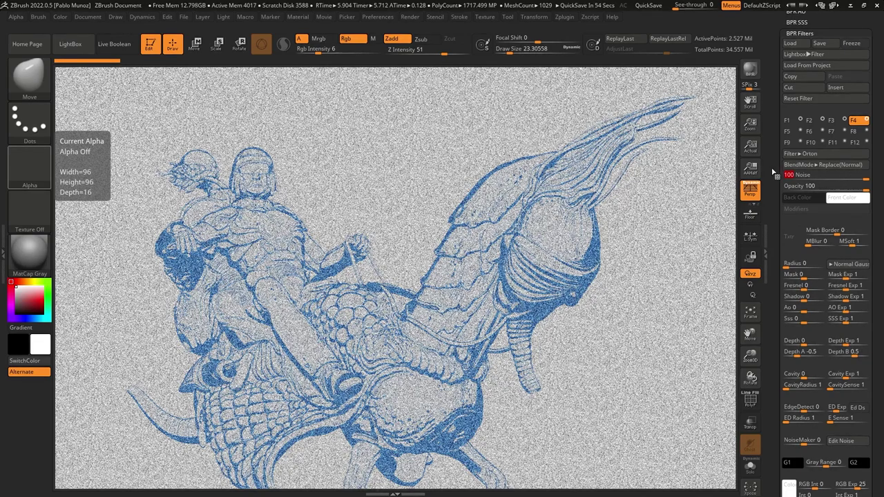
Step: Mask the noise to the model with Mask 1 and limit it with Gray Range 80
drag(770, 166, 770, 154)
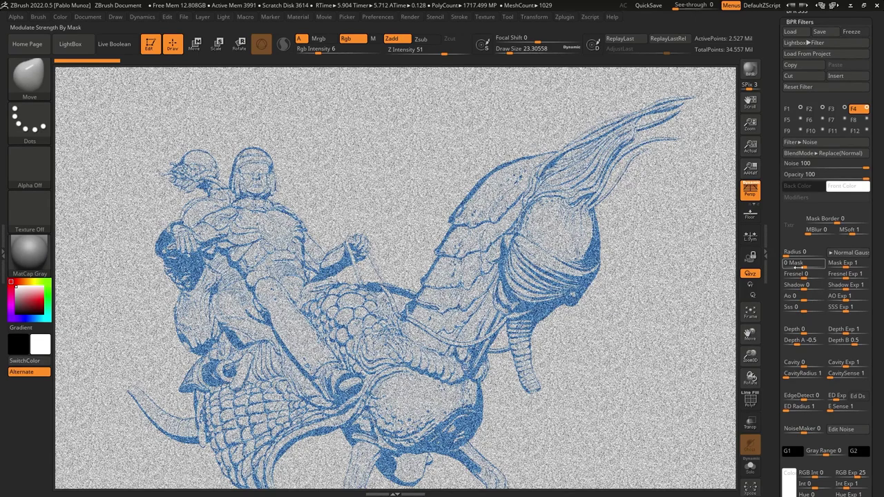
drag(806, 266, 822, 266)
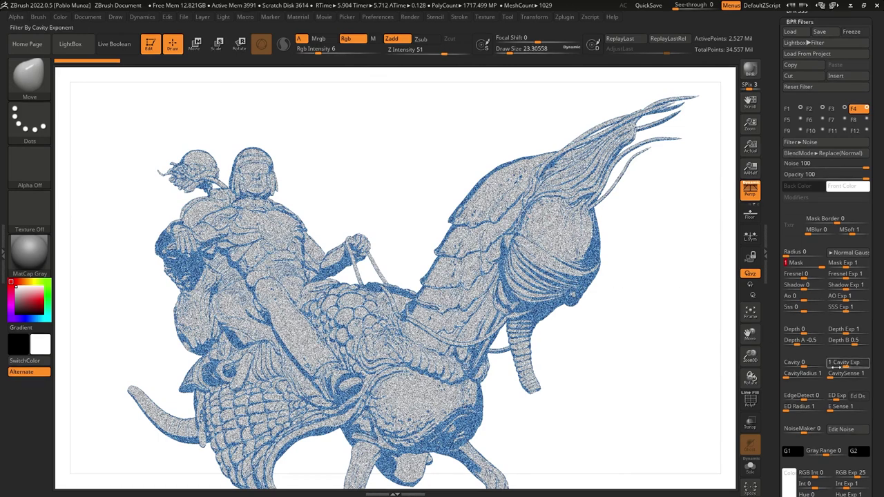
drag(877, 342, 876, 316)
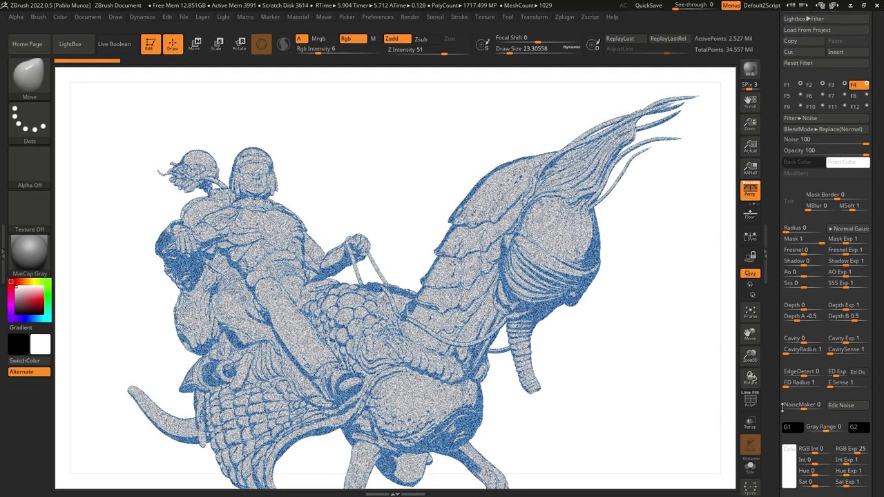
drag(824, 428, 842, 429)
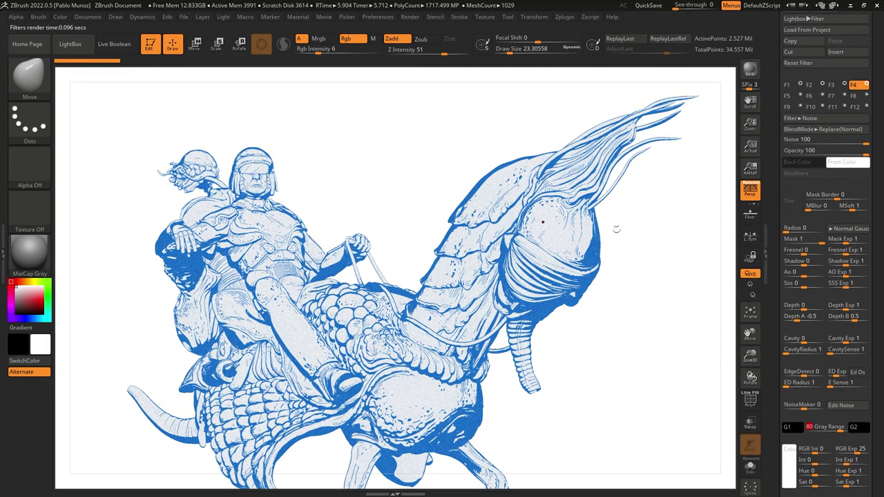
Step: Toggle the F4 noise filter off and on to compare, then select F5
click(868, 84)
click(867, 84)
mouse_move(27, 253)
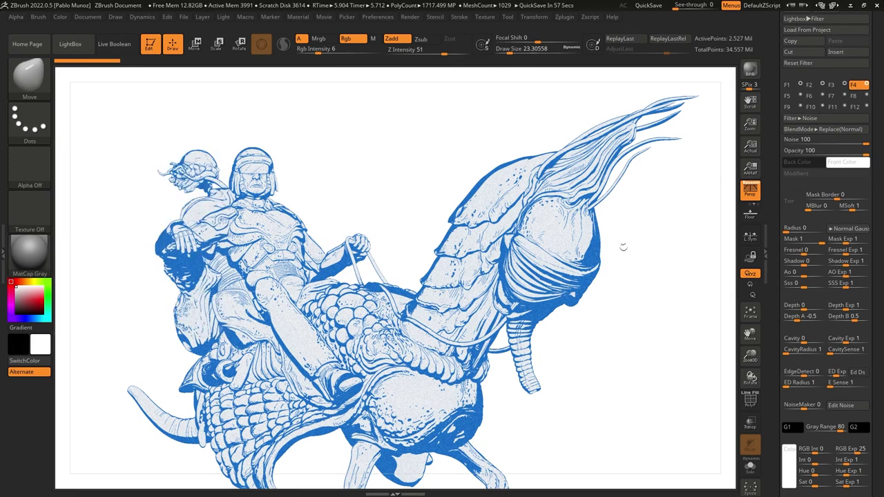
click(791, 96)
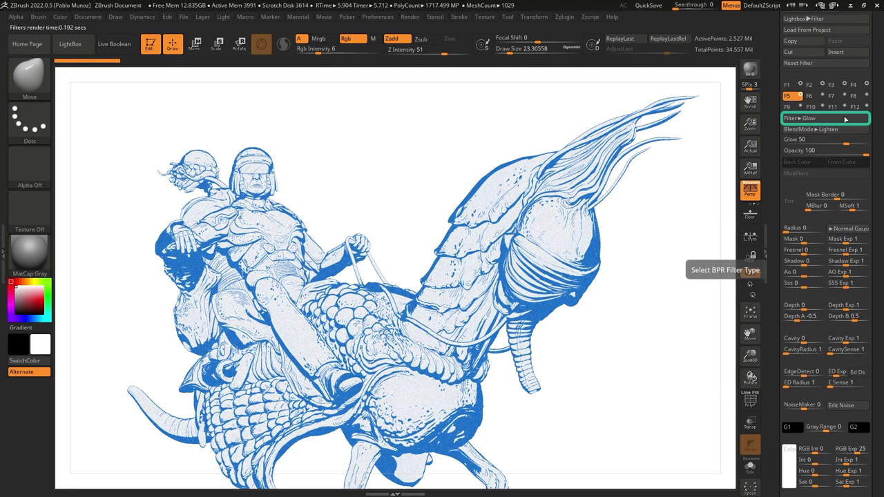
Step: Make F5 a Displace filter at strength 100 with radius 32
click(808, 119)
click(804, 128)
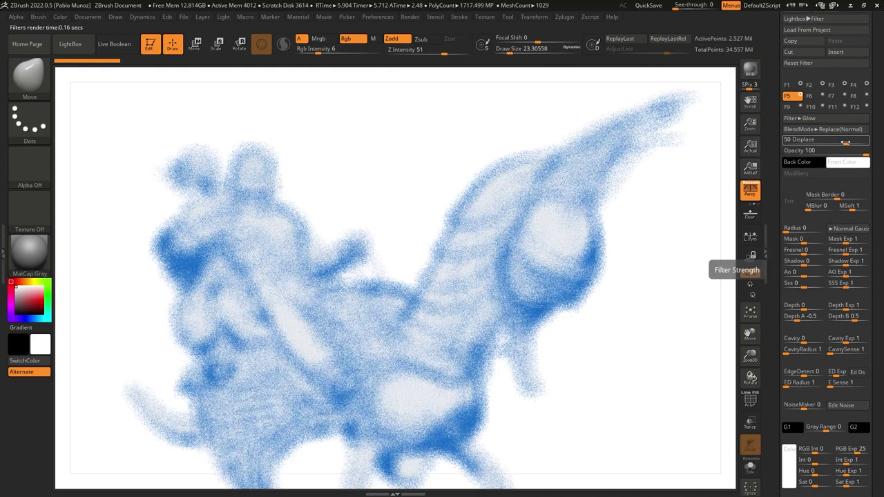
drag(846, 142, 868, 142)
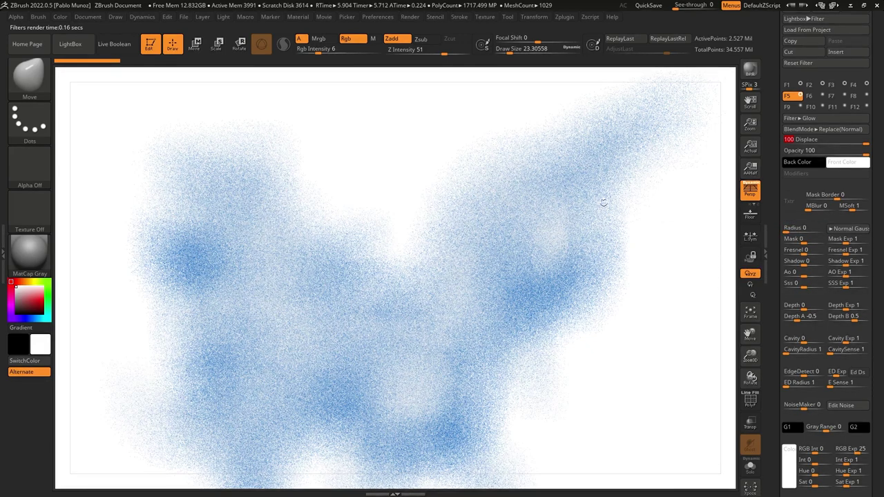
click(788, 228)
drag(787, 228, 798, 230)
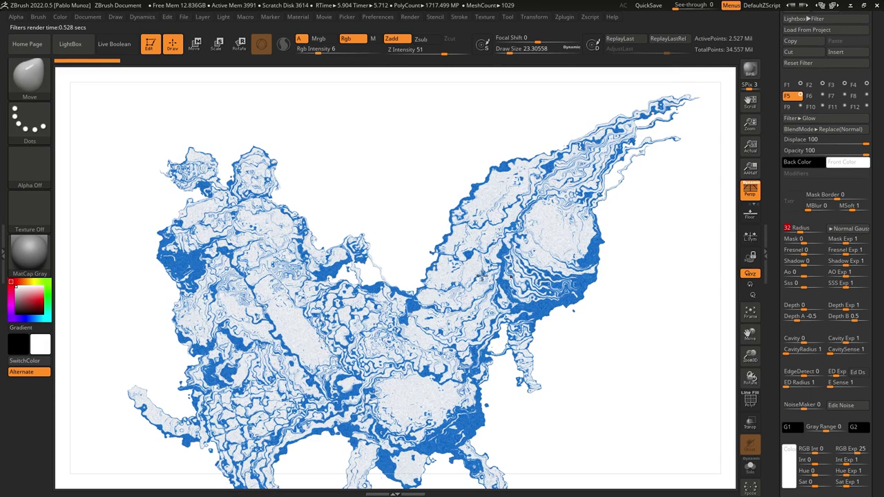
Step: Reduce the displacement strength to 50 and its opacity to 50
click(811, 118)
click(839, 139)
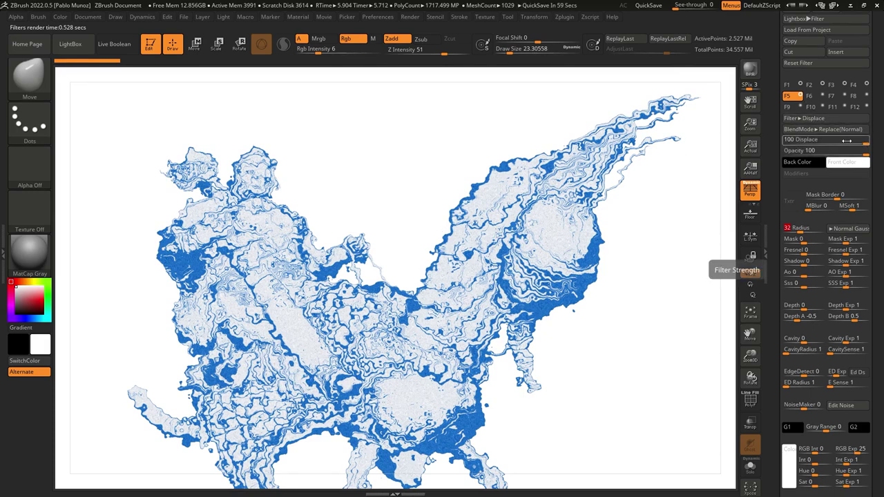
click(847, 141)
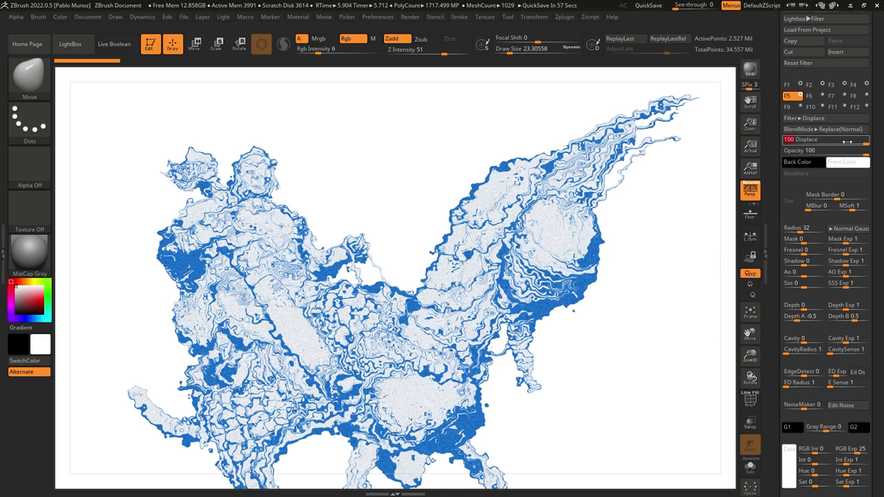
text(50)
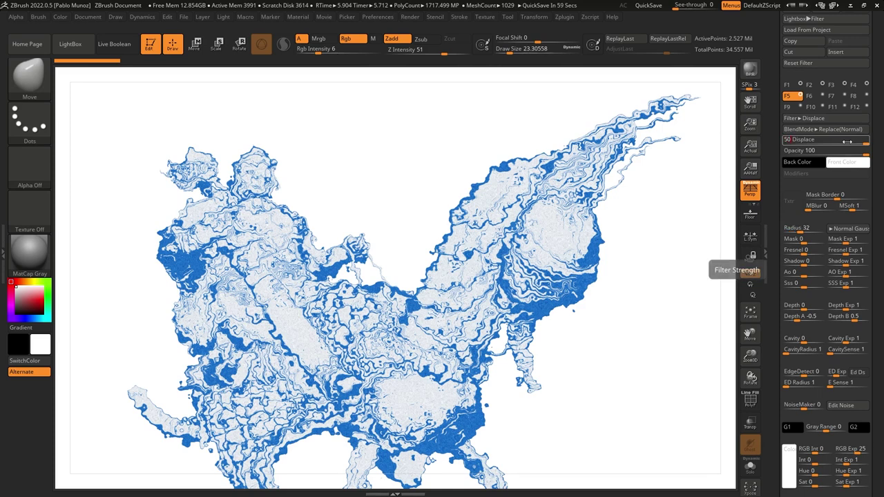
key(Return)
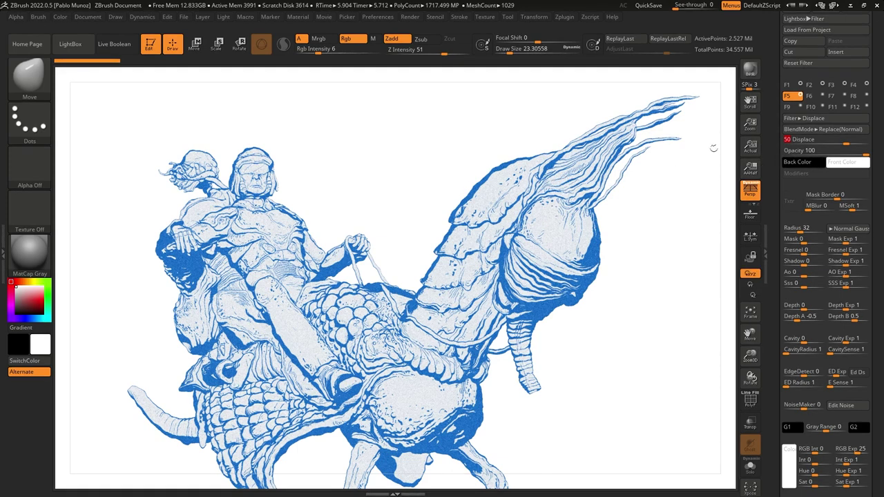
click(861, 154)
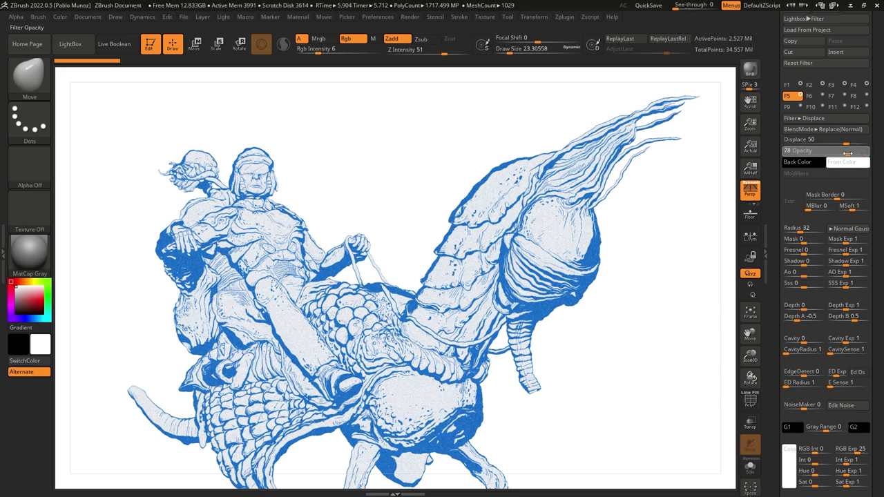
click(837, 153)
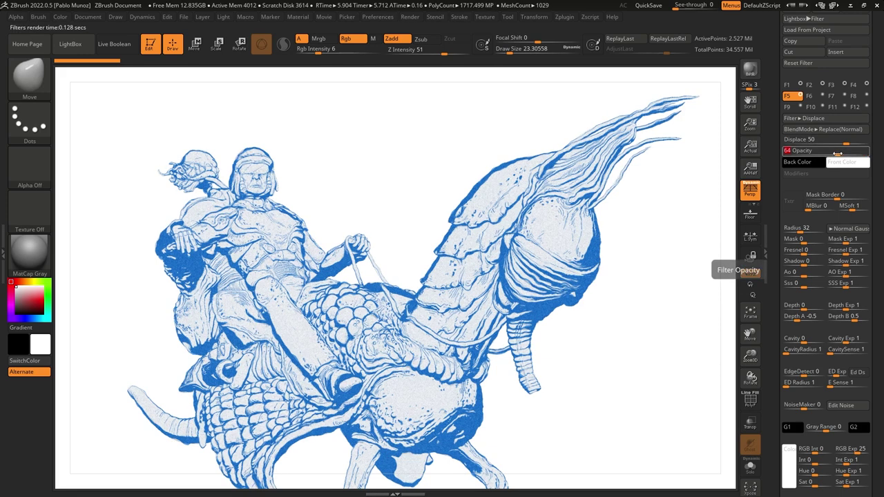
click(838, 153)
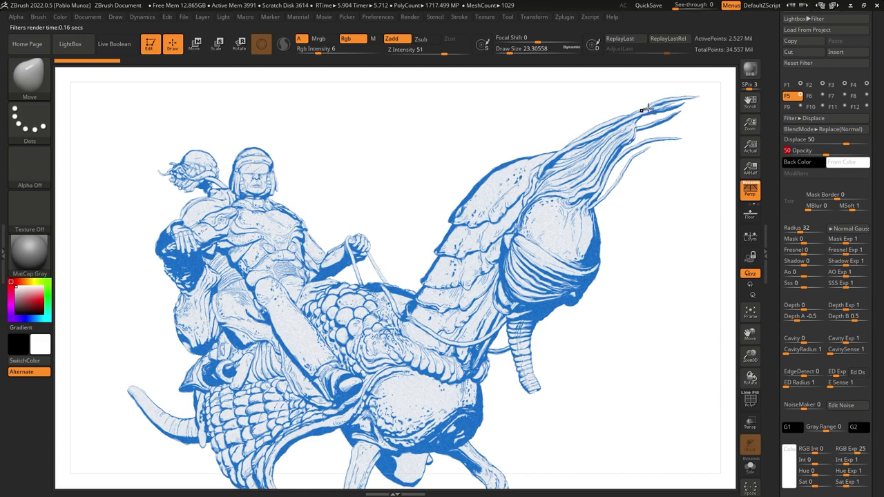
alt+click(563, 166)
mouse_move(582, 118)
mouse_down()
mouse_move(505, 175)
mouse_move(596, 207)
mouse_move(545, 219)
mouse_move(569, 188)
mouse_up()
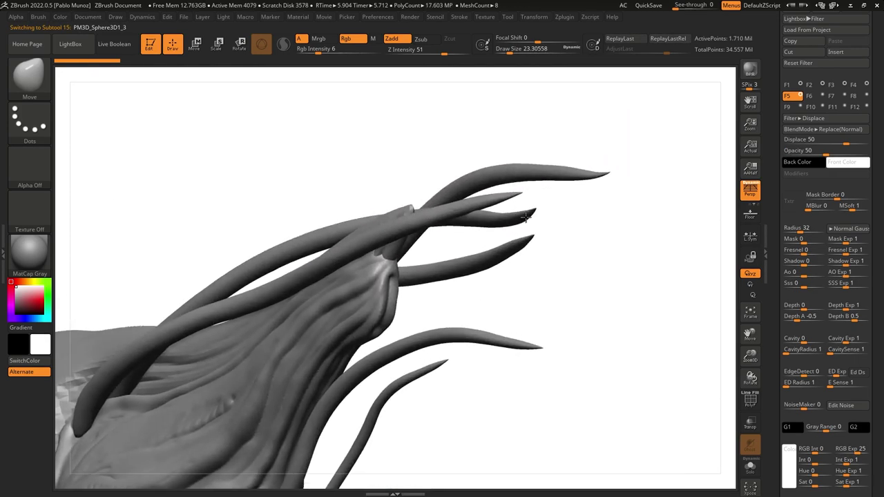
key(shift)
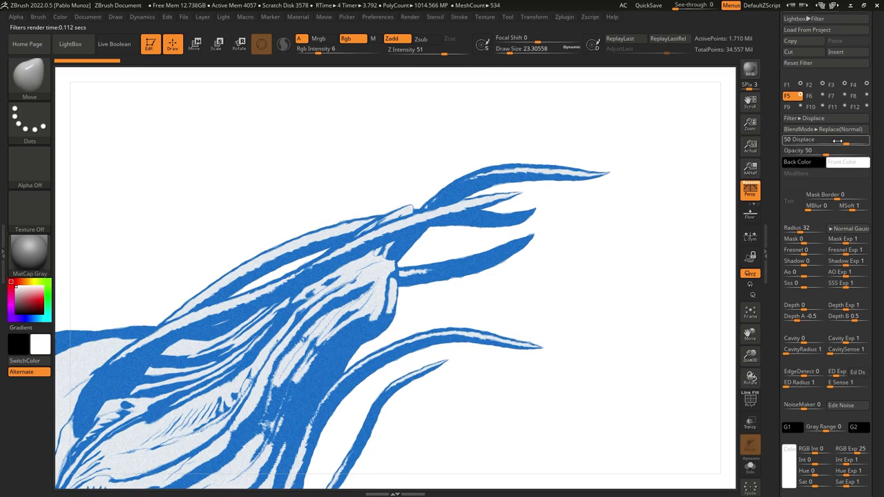
drag(846, 143, 868, 143)
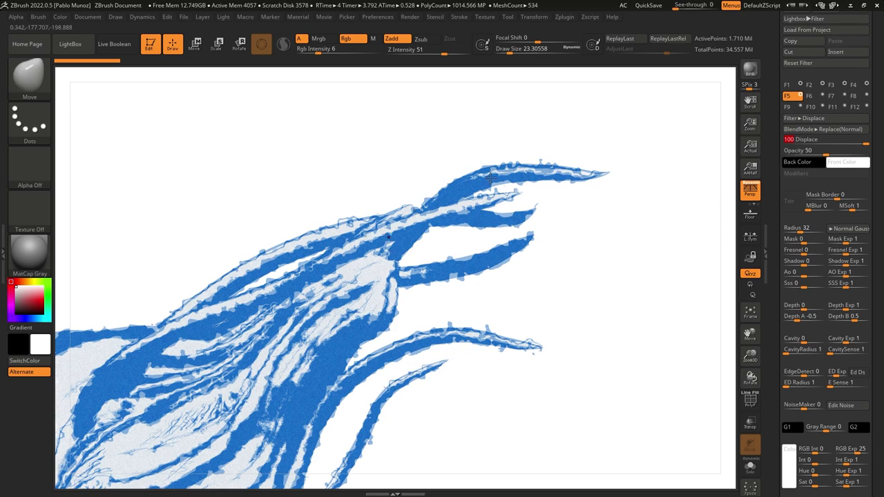
click(837, 139)
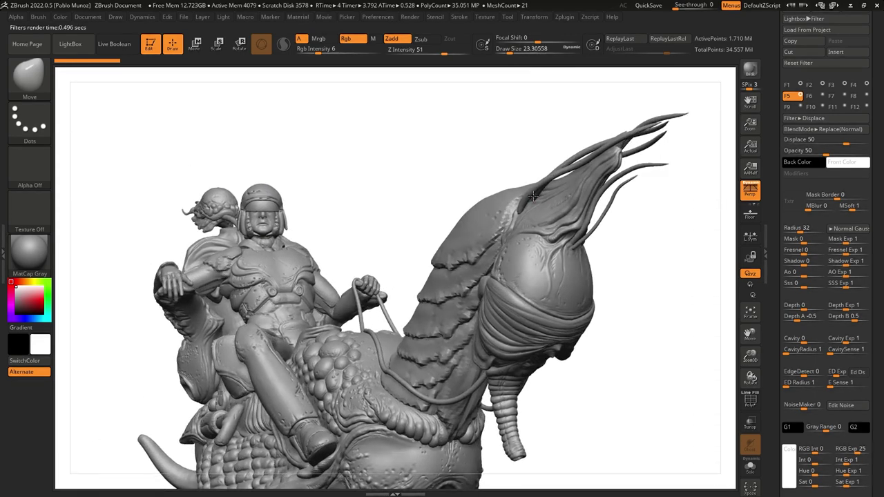
key(shift)
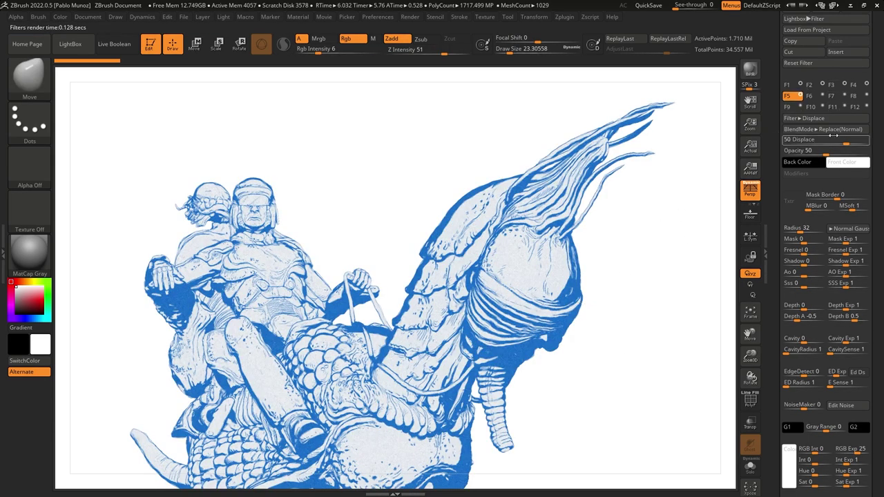
drag(778, 168, 772, 178)
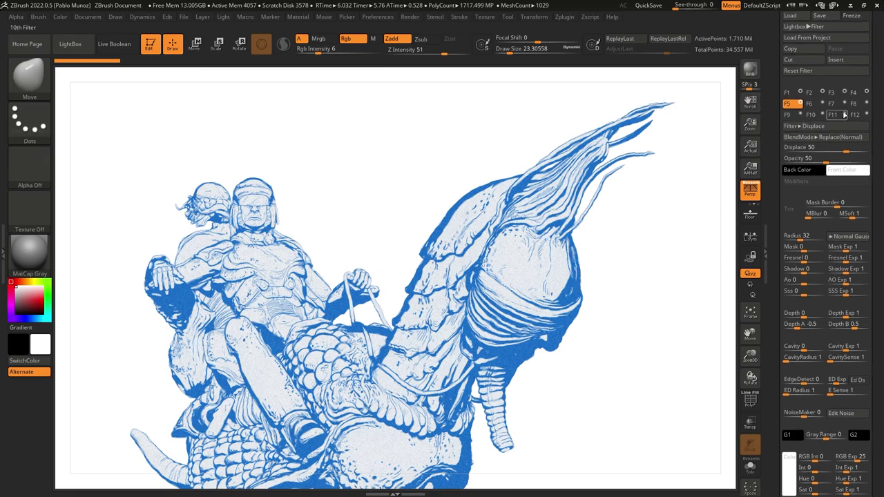
click(800, 103)
click(800, 102)
click(800, 102)
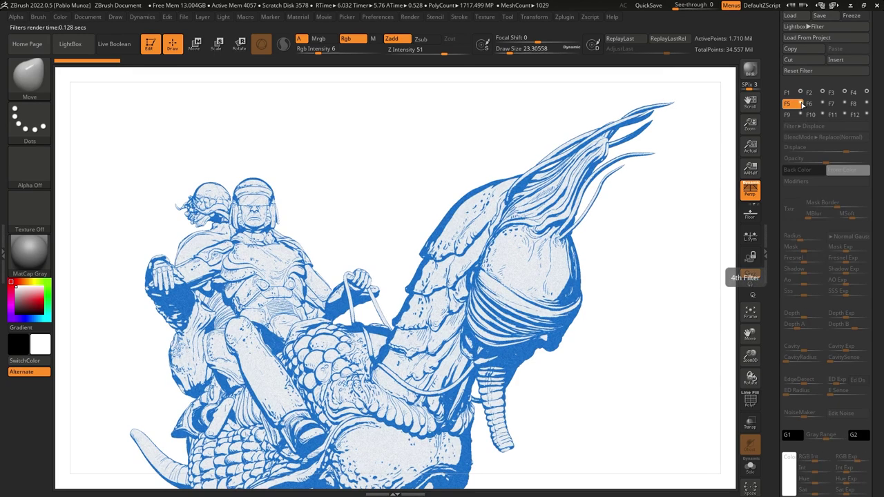
click(800, 102)
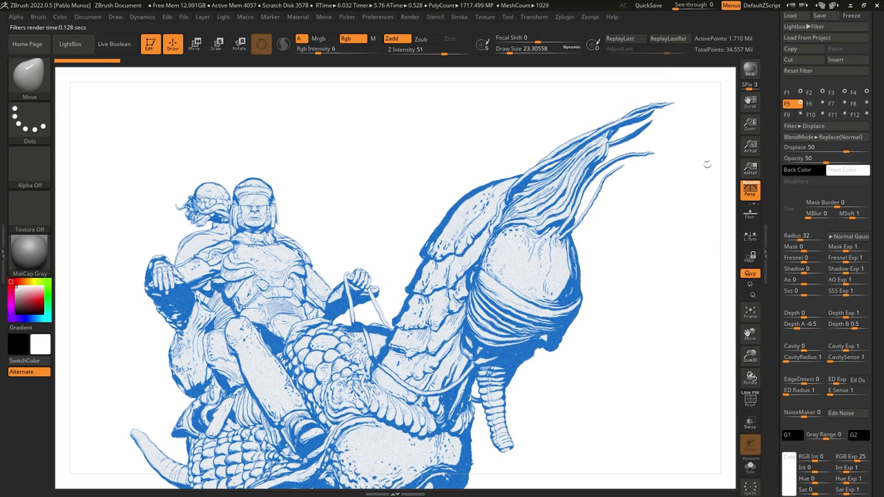
Step: Compare the render with displacement toggled, then make F6 an active Sharpen filter at 100
click(800, 103)
click(800, 103)
click(800, 102)
click(800, 102)
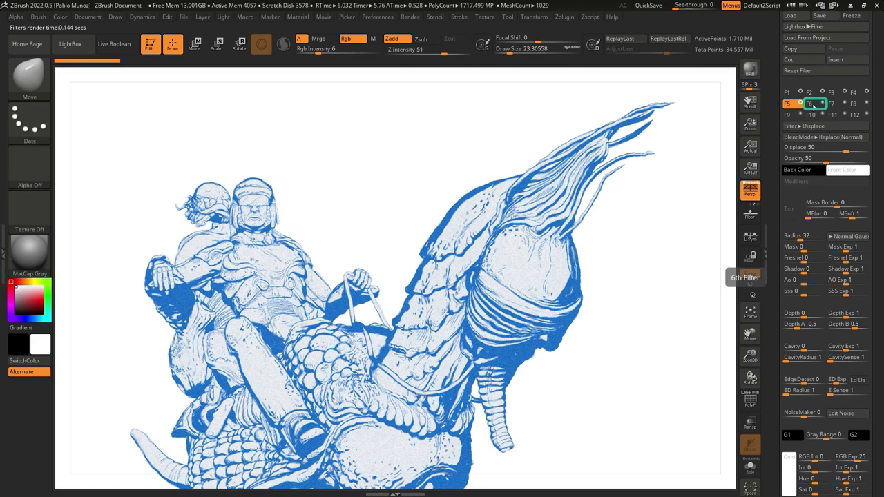
click(809, 104)
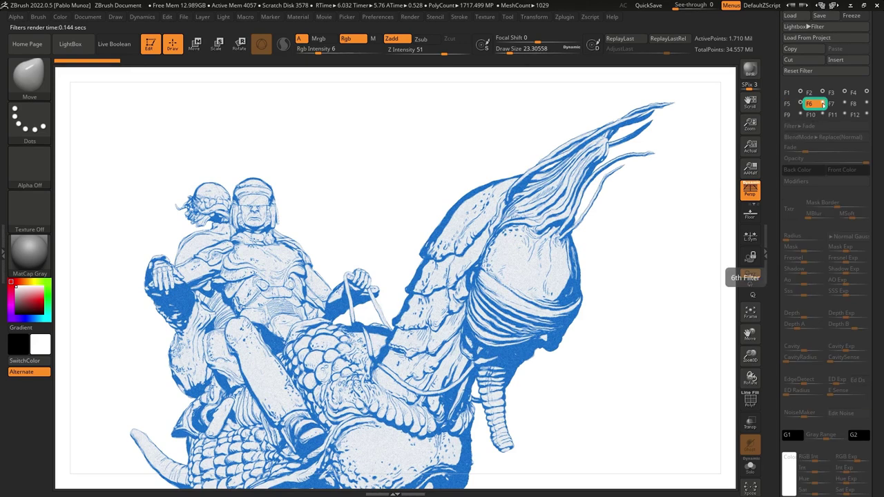
click(822, 103)
click(819, 125)
click(822, 125)
drag(851, 148, 868, 150)
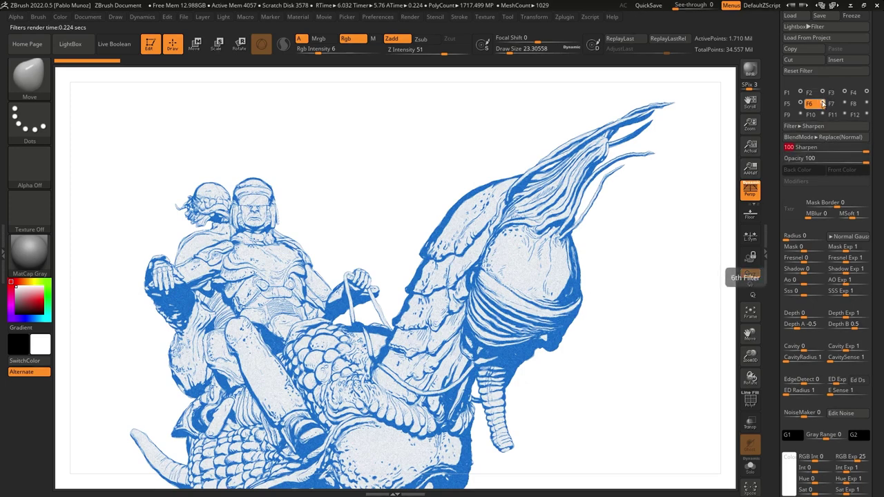
Step: Set the Sharpen filter radius to 3 and toggle F6 to compare
click(791, 159)
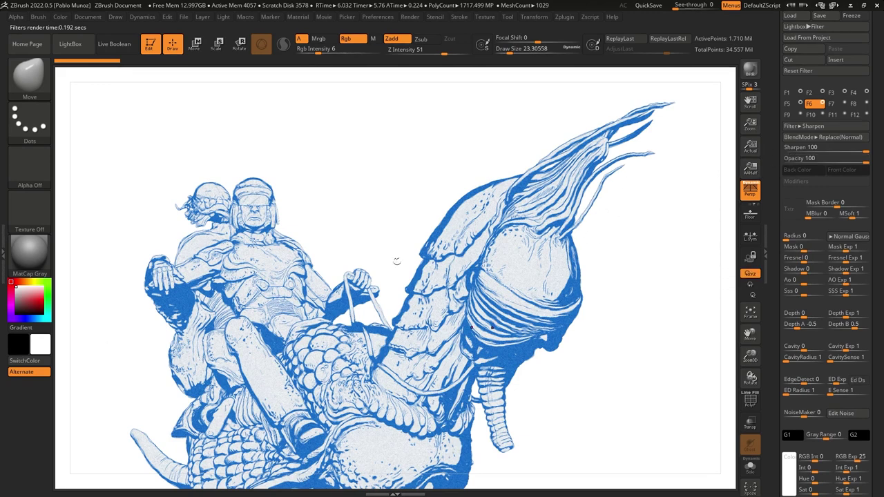
click(787, 237)
text(40)
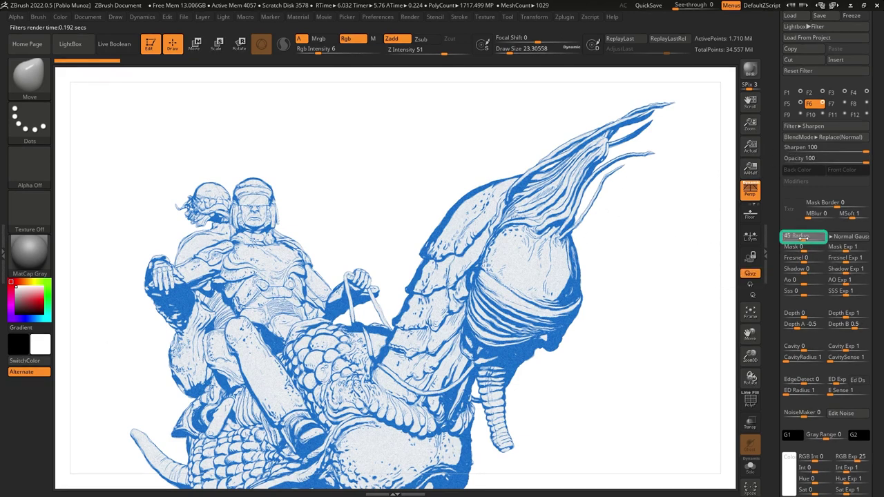
key(Return)
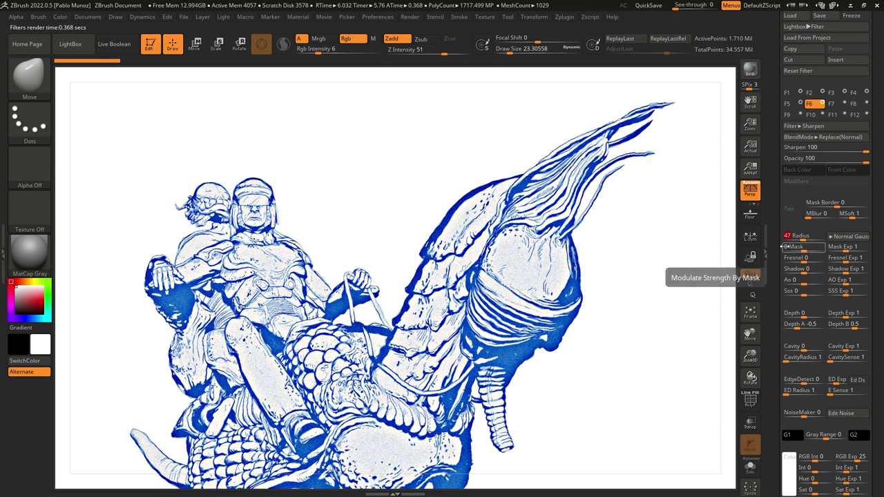
click(785, 246)
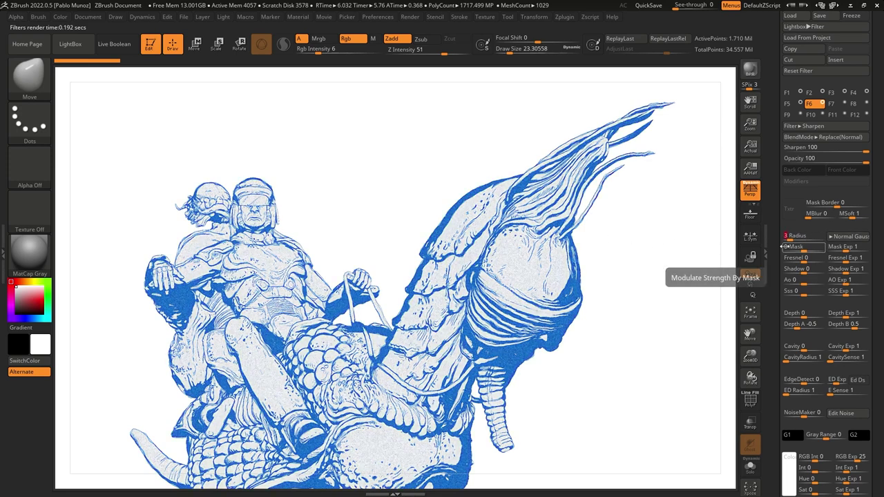
click(824, 103)
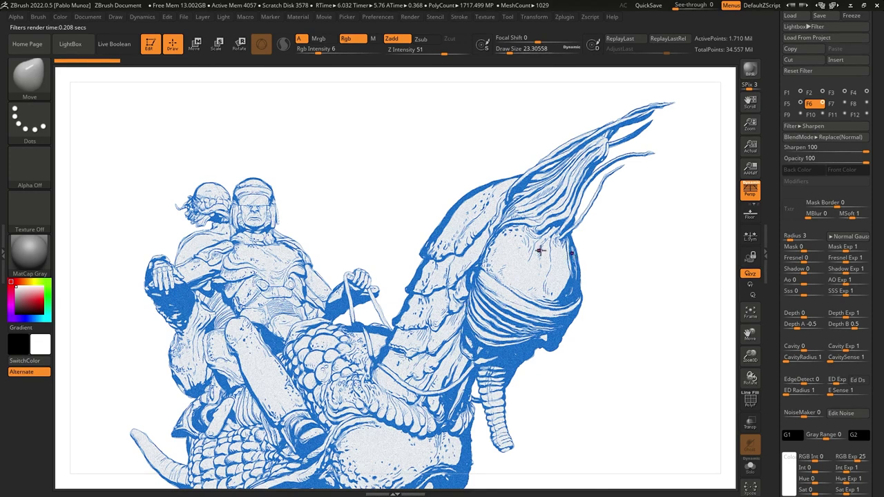
Step: Toggle the F6 Sharpen filter off and on, then select the F7 slot
click(822, 103)
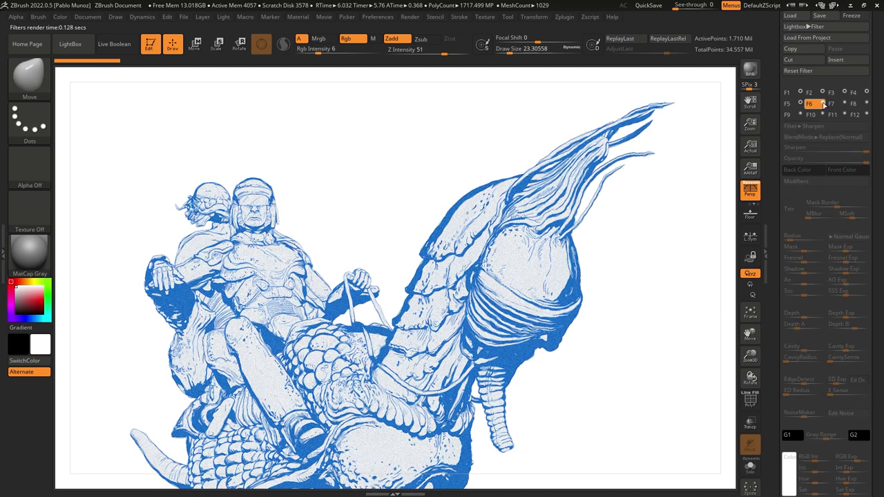
click(822, 103)
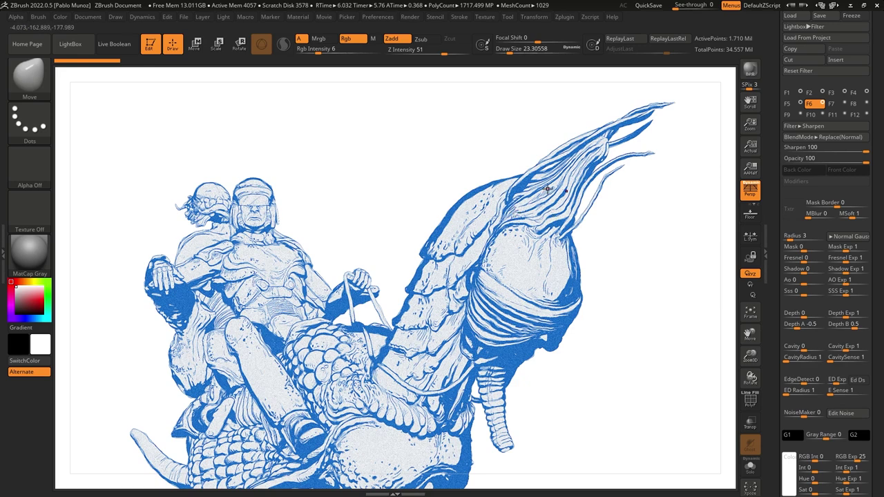
click(842, 103)
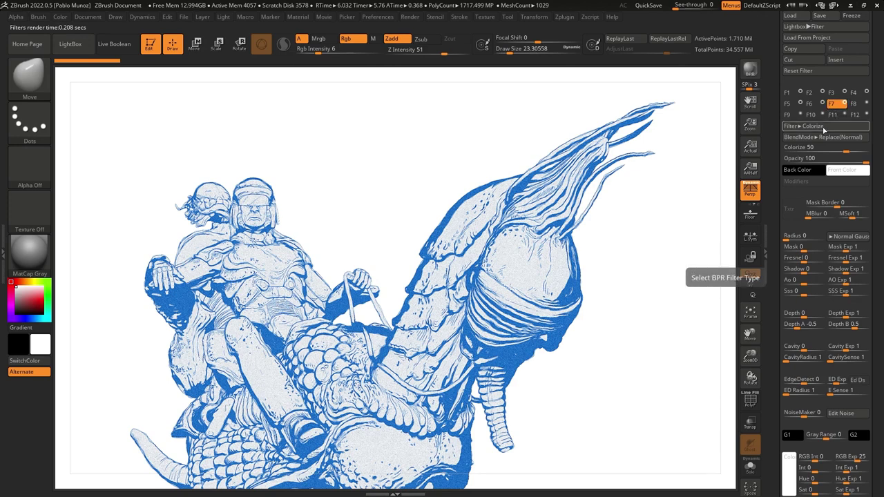
Step: Make F7 an Overpaint Texture filter with strength 40
click(826, 129)
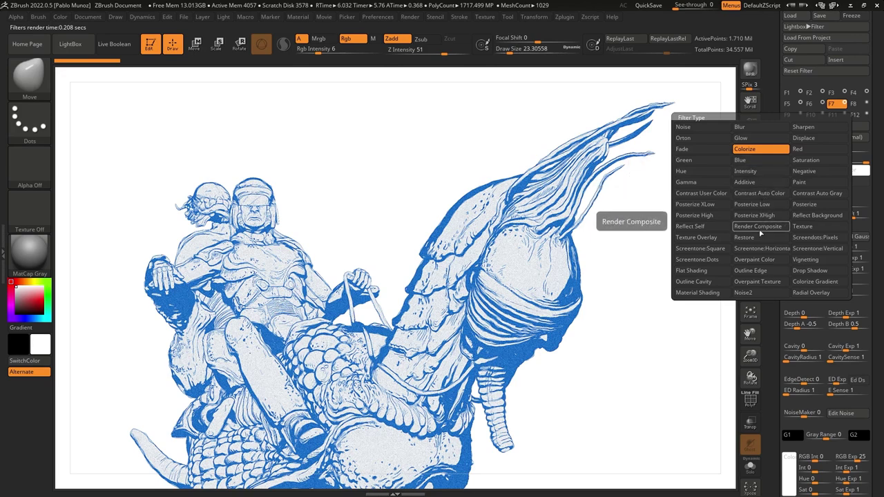
click(758, 282)
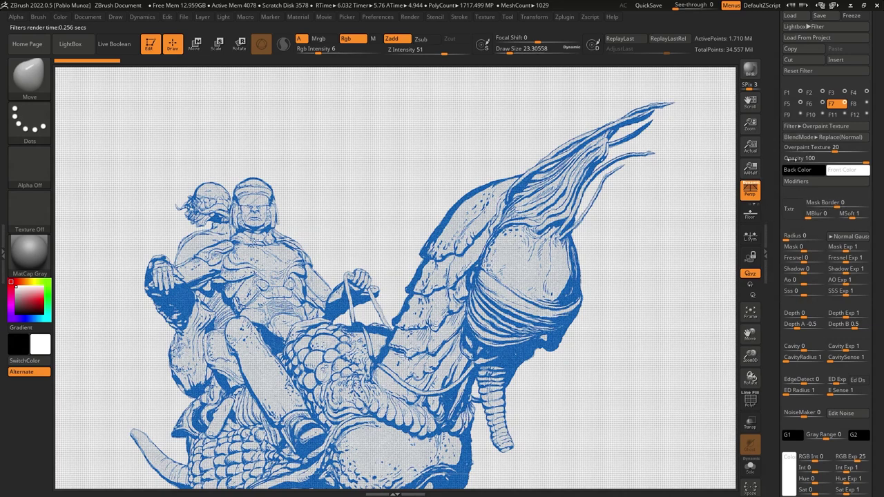
drag(835, 151, 843, 151)
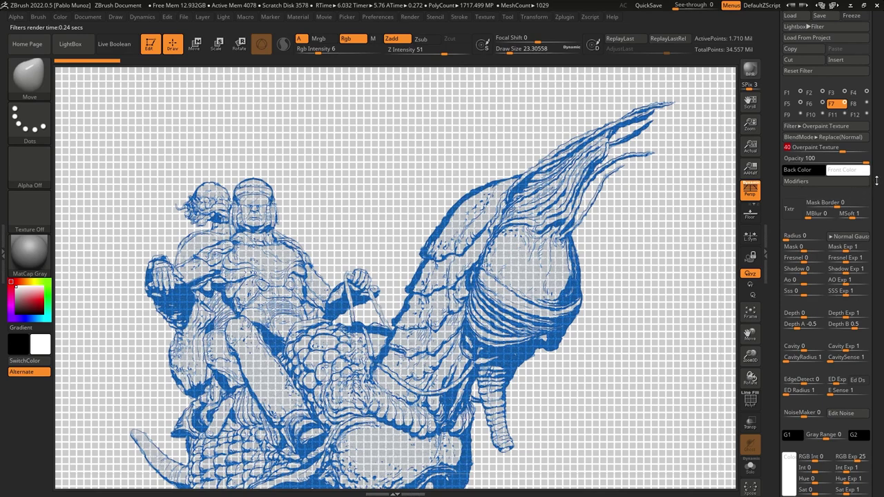
Step: Set X and Y Slope, raise strength to 85, and increase Width, Height and Width Variations
click(823, 182)
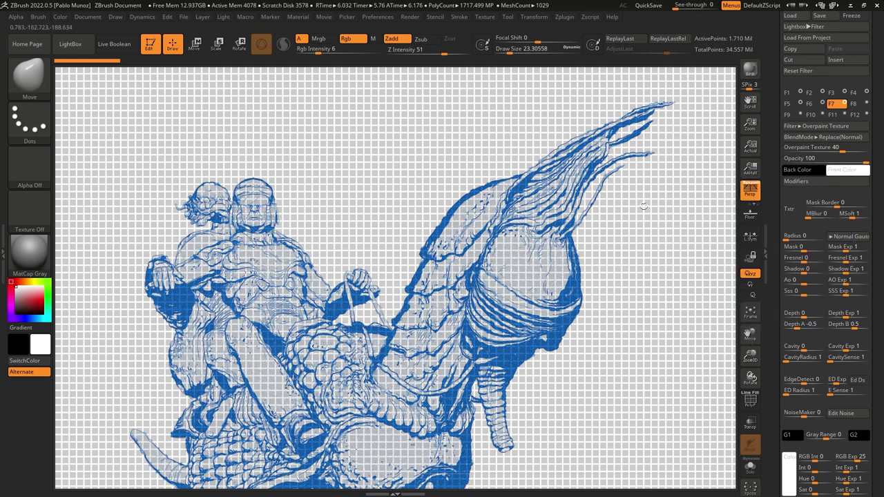
click(813, 181)
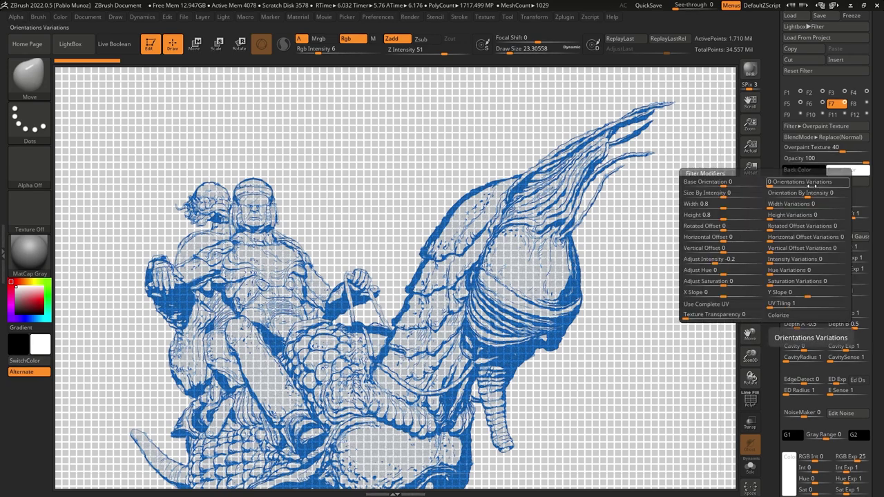
drag(722, 296, 740, 302)
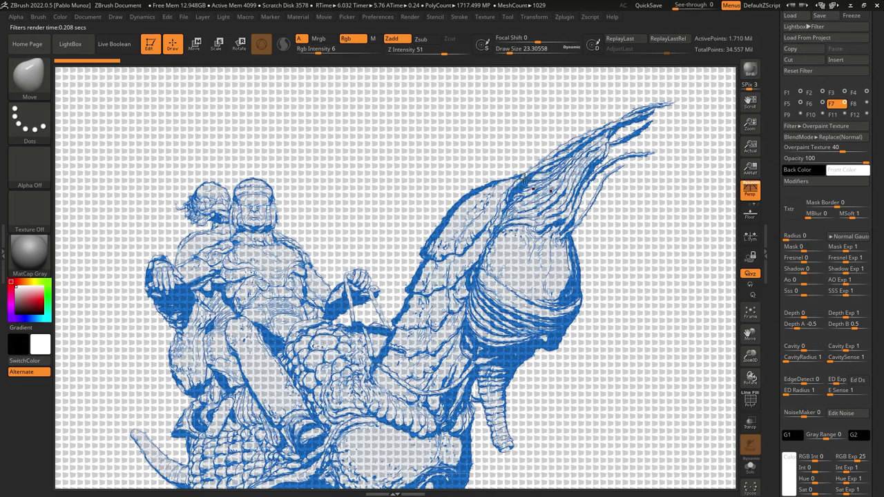
drag(843, 149, 860, 149)
click(819, 182)
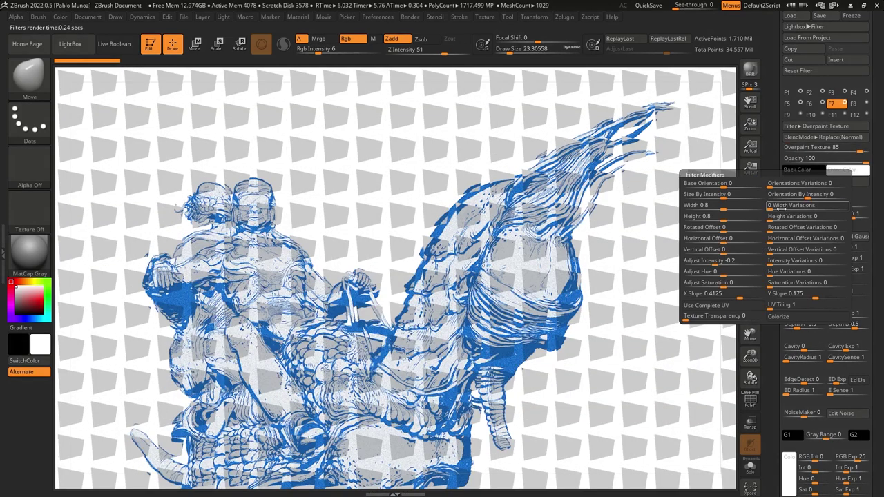
drag(814, 297, 826, 297)
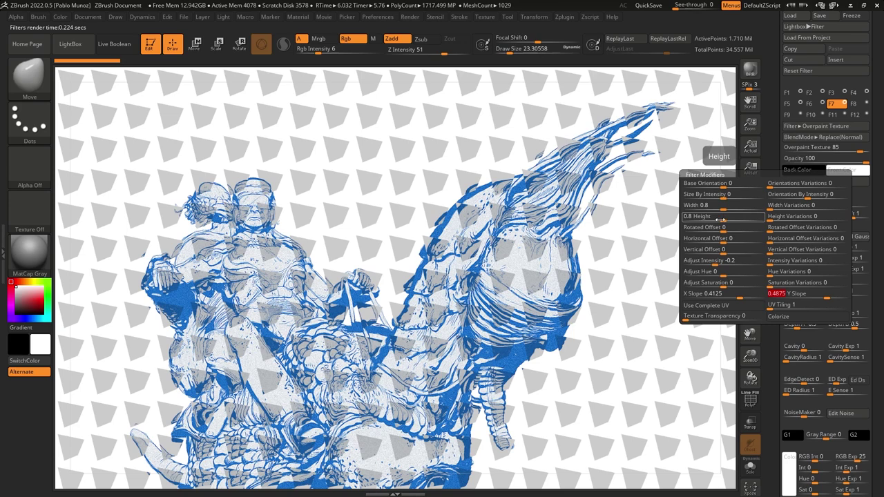
mouse_move(721, 207)
mouse_down()
mouse_move(786, 206)
mouse_move(722, 217)
mouse_up()
drag(776, 216, 780, 217)
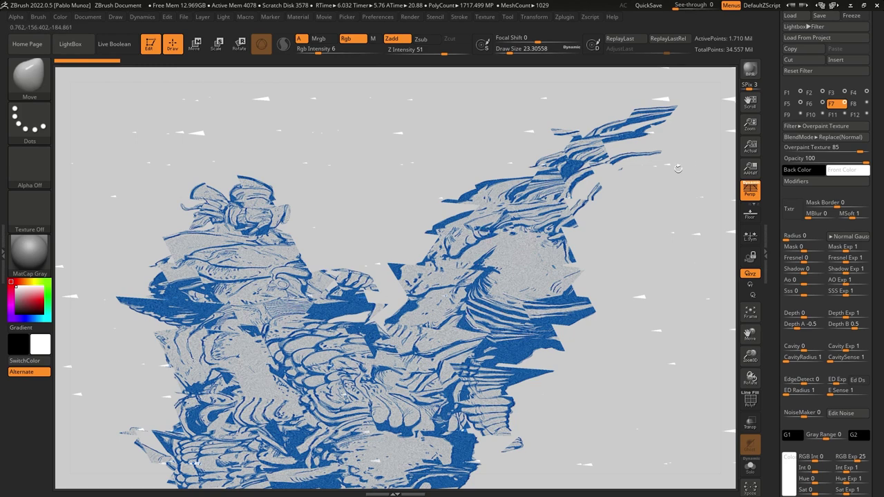
Step: Set Overpaint Texture to 40, Base Orientation 29, Size By Intensity 0.4375, and nudge Horizontal Offset
mouse_move(832, 150)
mouse_down()
mouse_move(855, 150)
mouse_move(846, 151)
mouse_up()
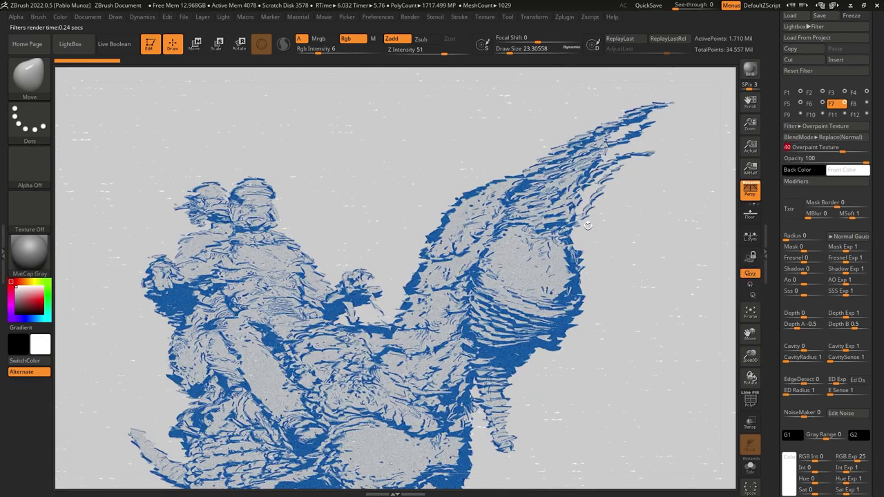
click(829, 181)
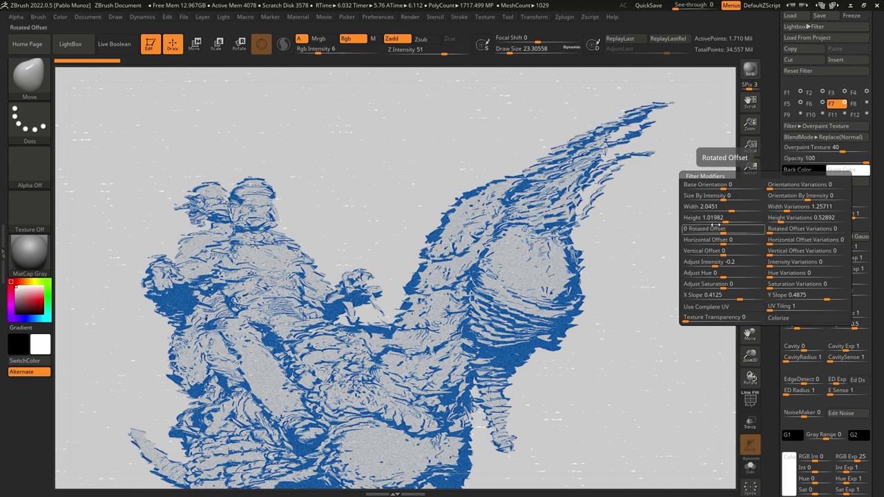
drag(721, 189, 724, 187)
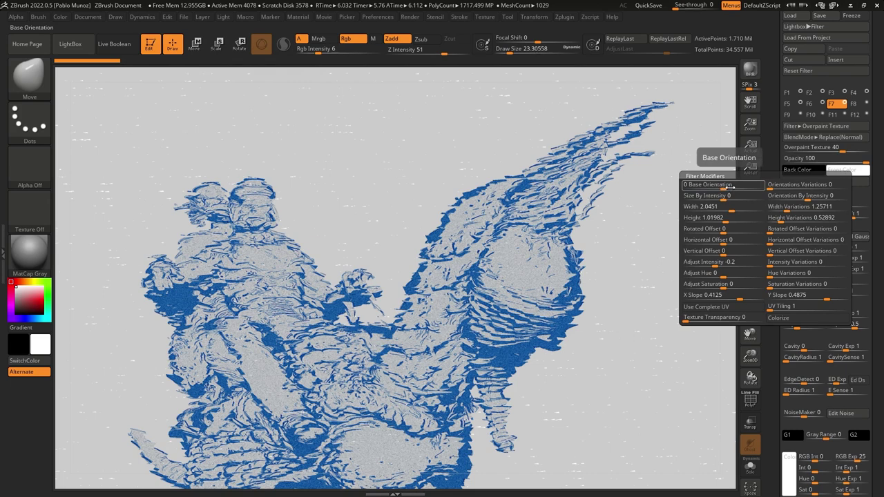
drag(728, 185, 727, 182)
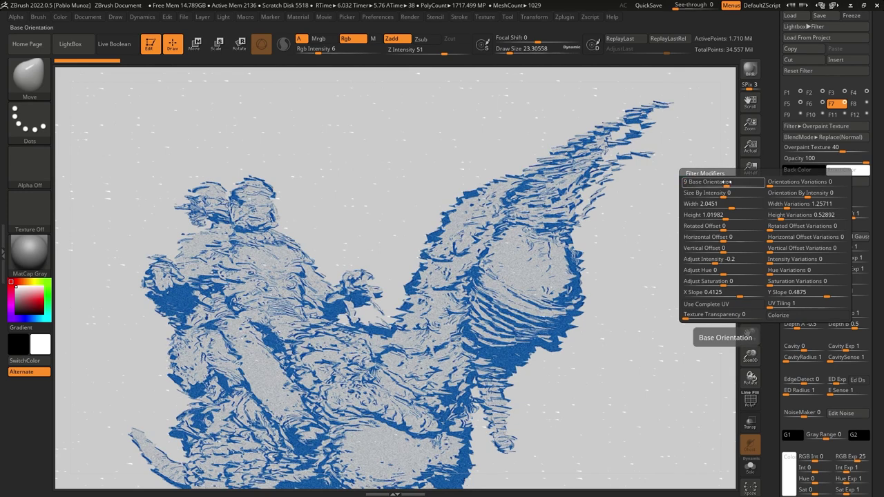
drag(726, 182, 735, 201)
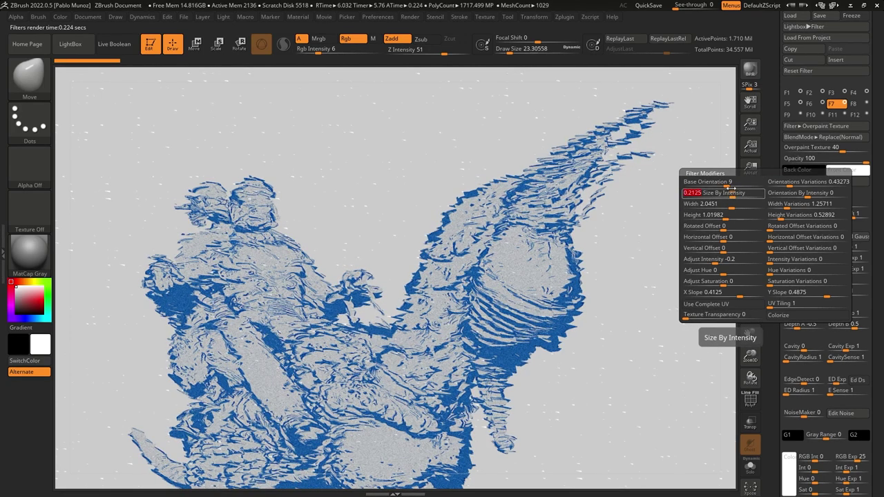
drag(737, 194, 730, 185)
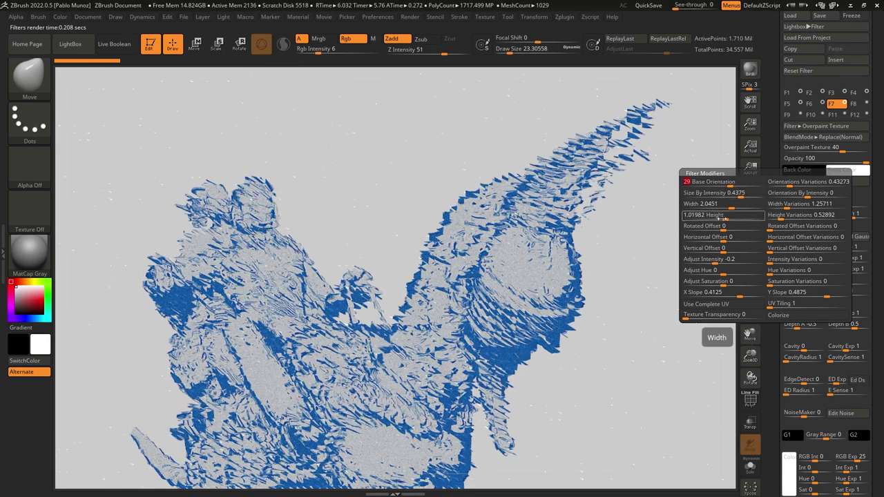
drag(723, 238, 724, 238)
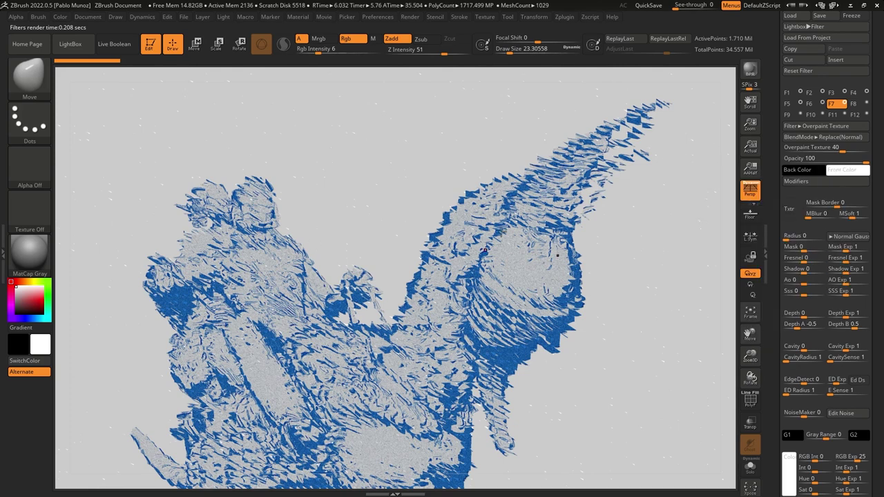
Step: Set the overpaint BlendMode to Multiply with a light blue Back Color
click(815, 138)
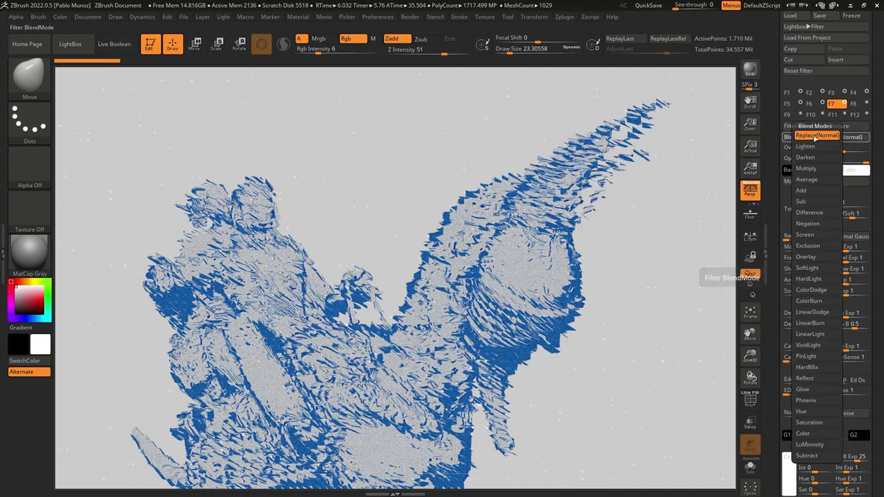
click(813, 170)
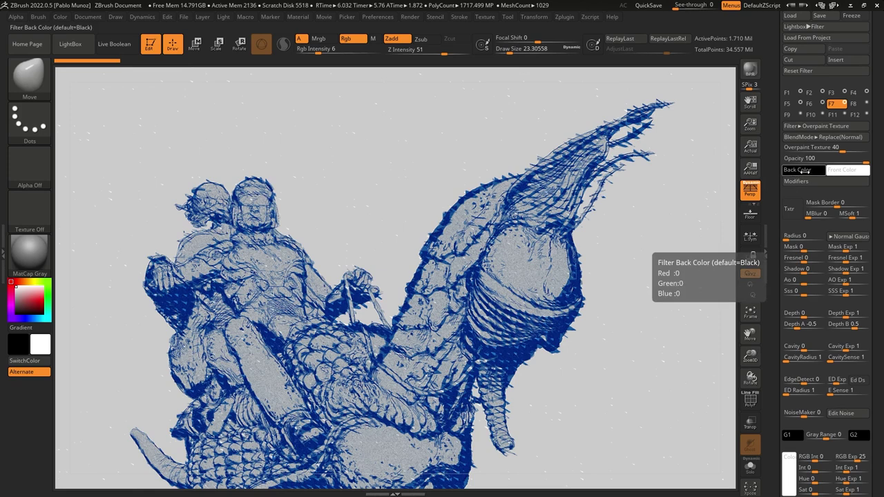
key(x)
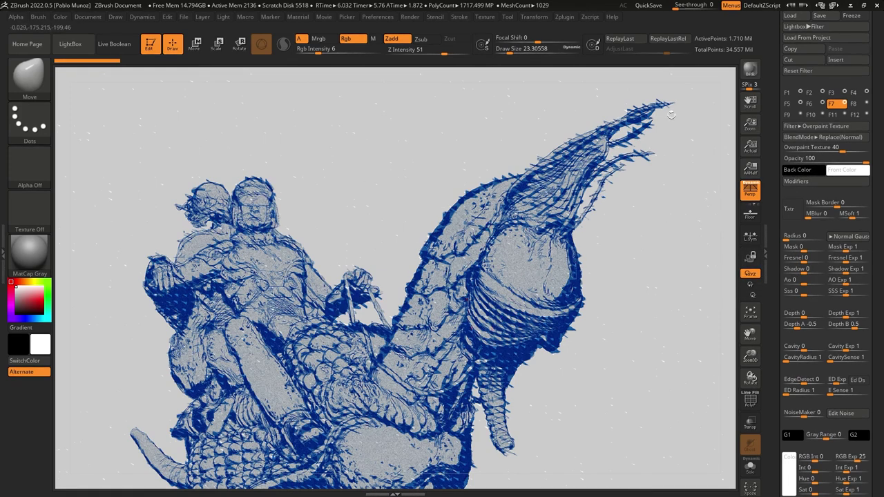
click(808, 169)
click(805, 250)
click(855, 169)
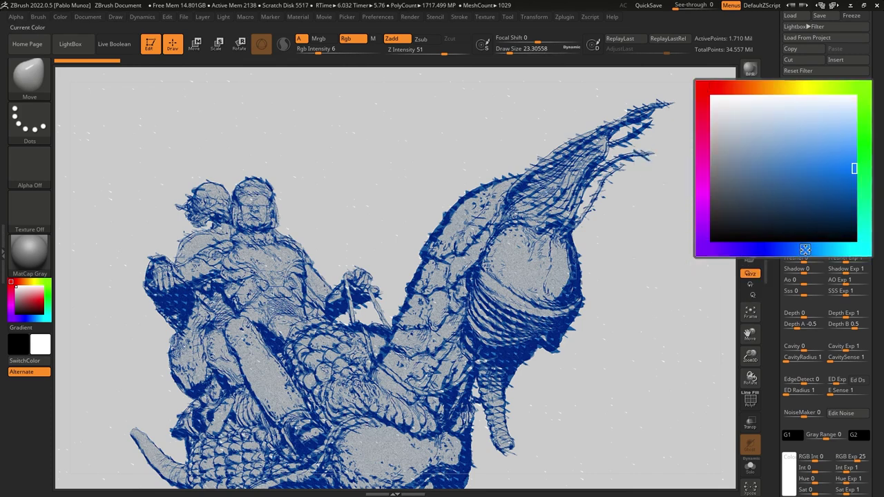
mouse_move(821, 162)
mouse_down()
mouse_move(821, 150)
mouse_move(808, 152)
mouse_up()
click(807, 152)
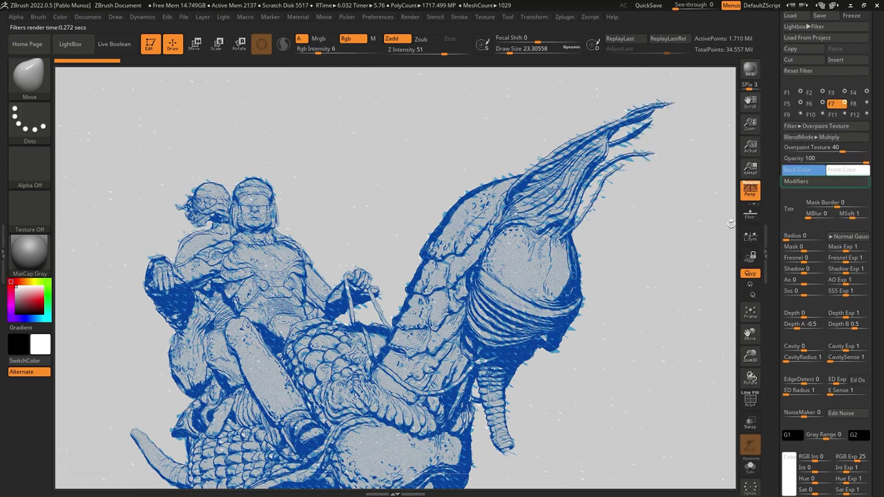
Step: Adjust the stroke Width, Height and Size By Intensity in the Modifiers
click(812, 181)
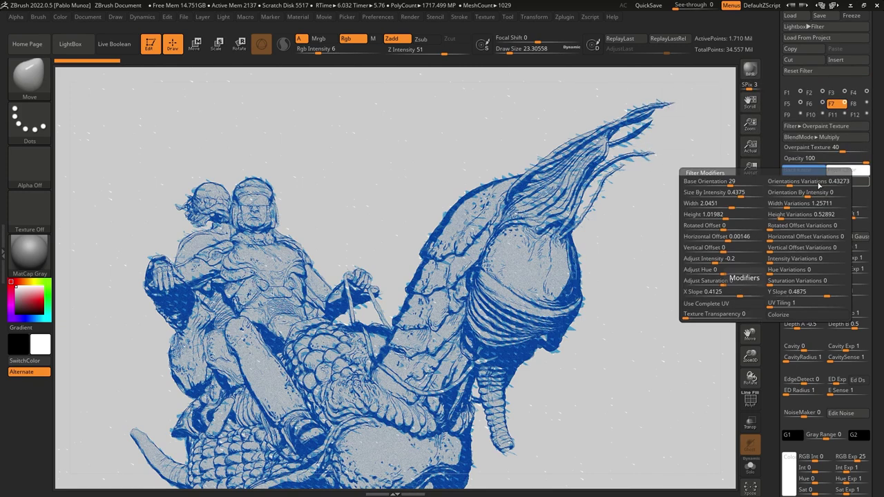
drag(728, 207, 721, 207)
drag(774, 217, 794, 216)
drag(719, 216, 699, 216)
drag(742, 196, 731, 196)
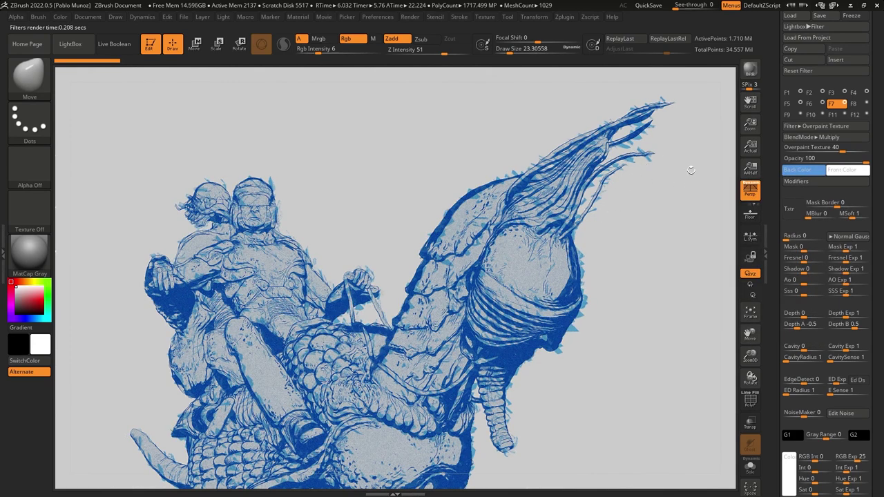
Step: Lower F7 strength to 30 and Mask to 0, then switch on the F8 Red filter
drag(844, 148, 832, 149)
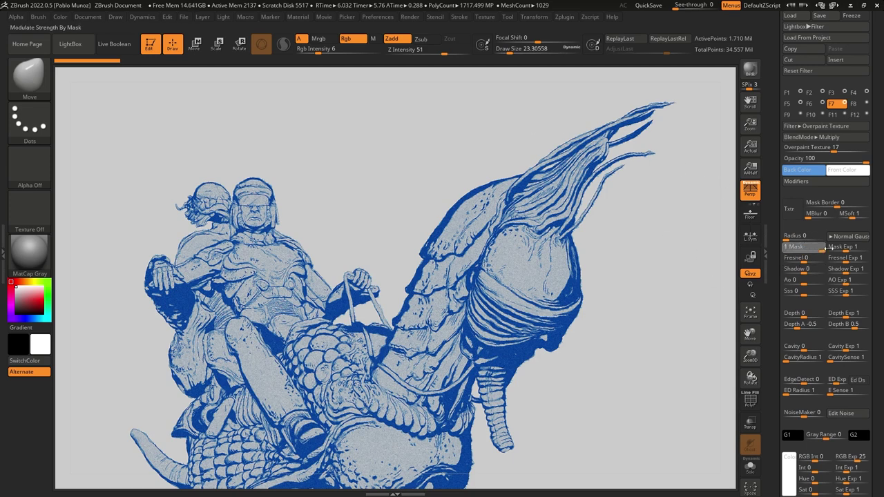
click(824, 246)
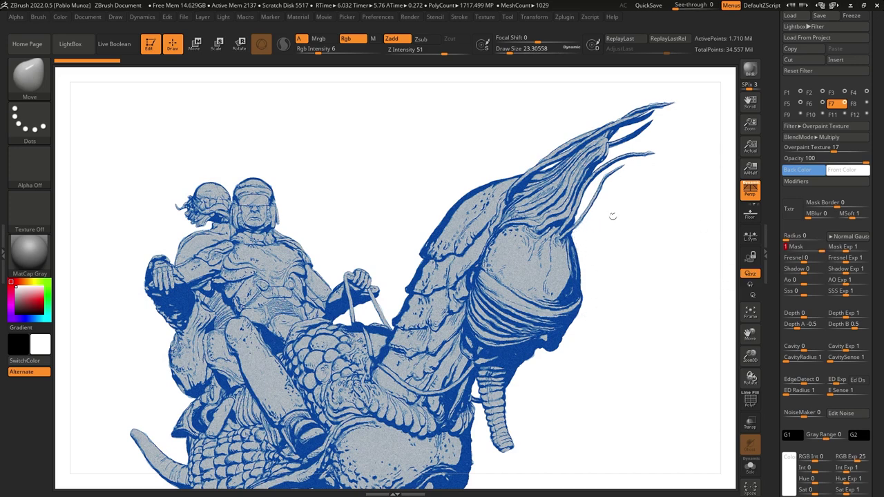
click(818, 247)
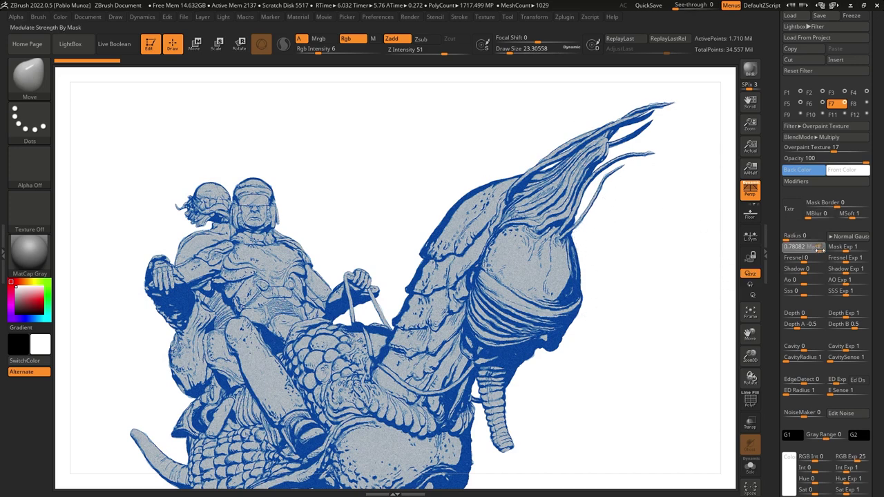
click(818, 249)
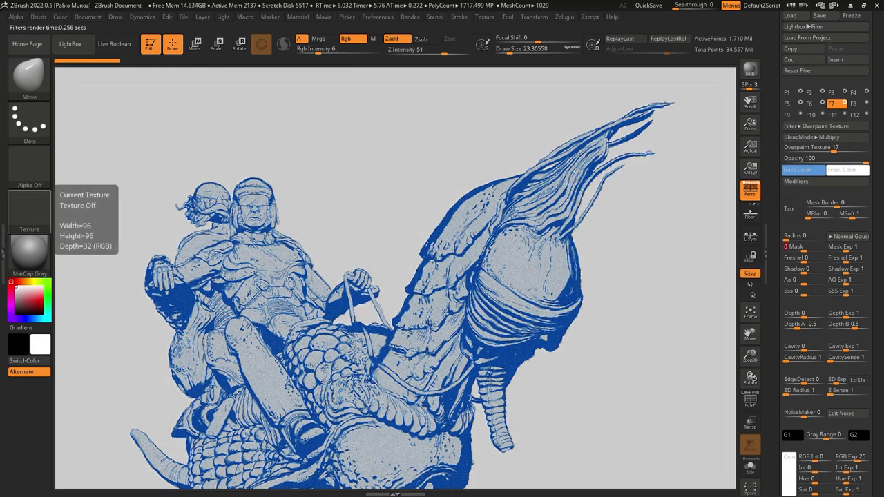
click(862, 104)
click(867, 103)
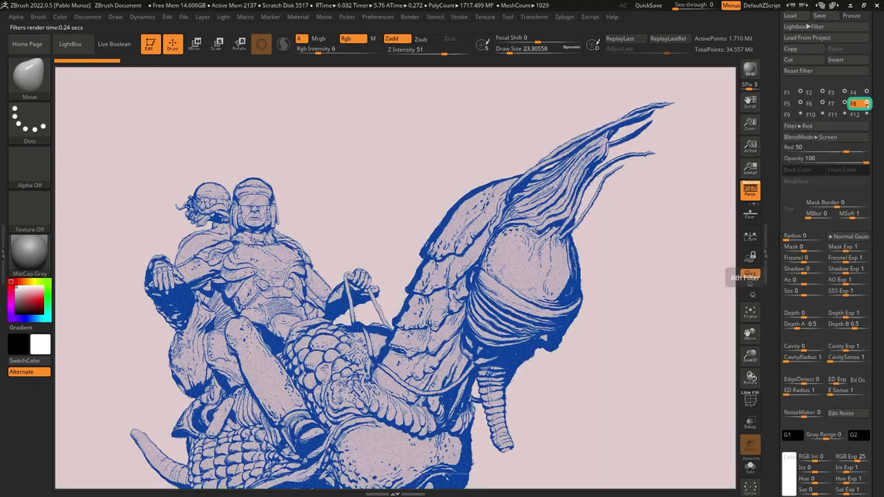
Step: Make the eighth filter a full-strength Sharpen at 100, then switch on filter slot F9
click(808, 126)
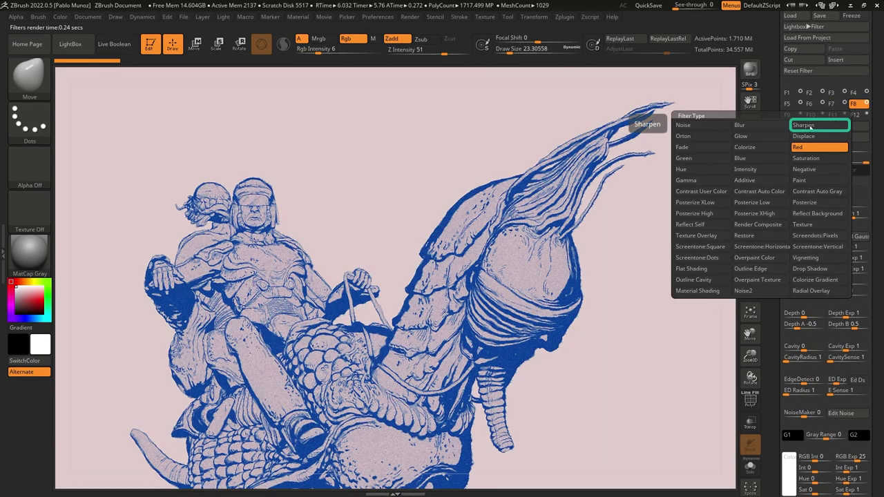
click(820, 125)
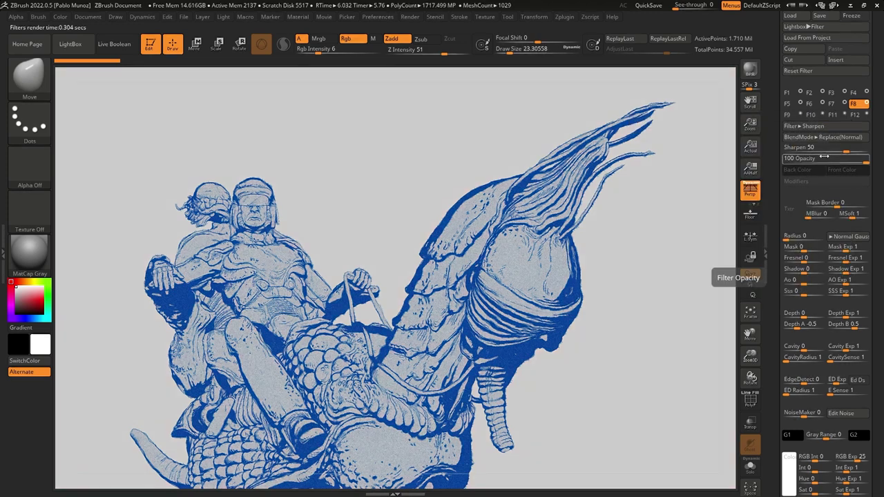
click(872, 150)
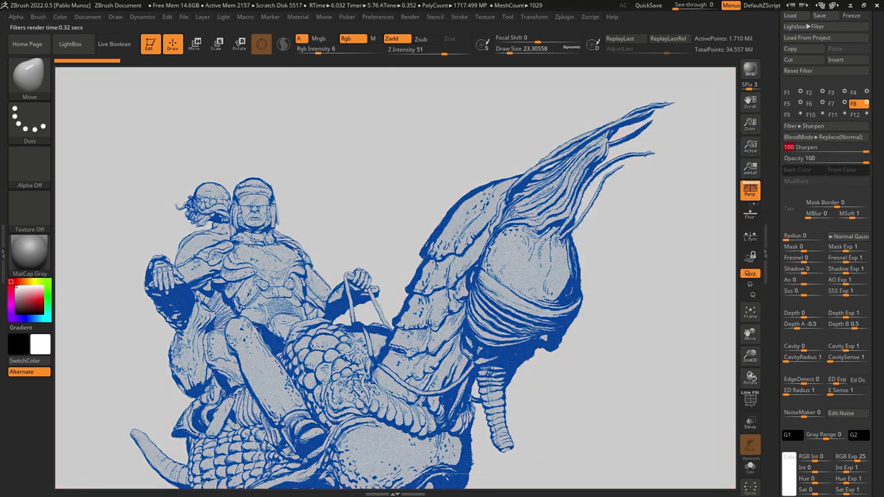
key(Return)
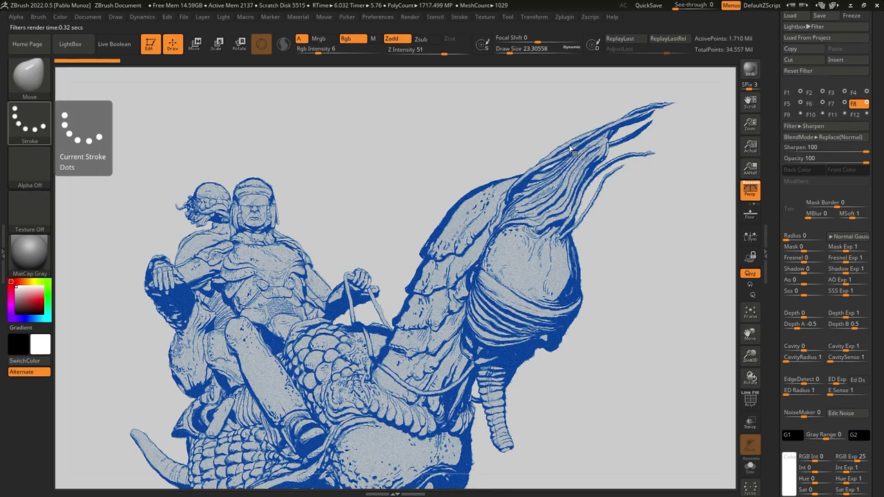
click(794, 116)
click(799, 116)
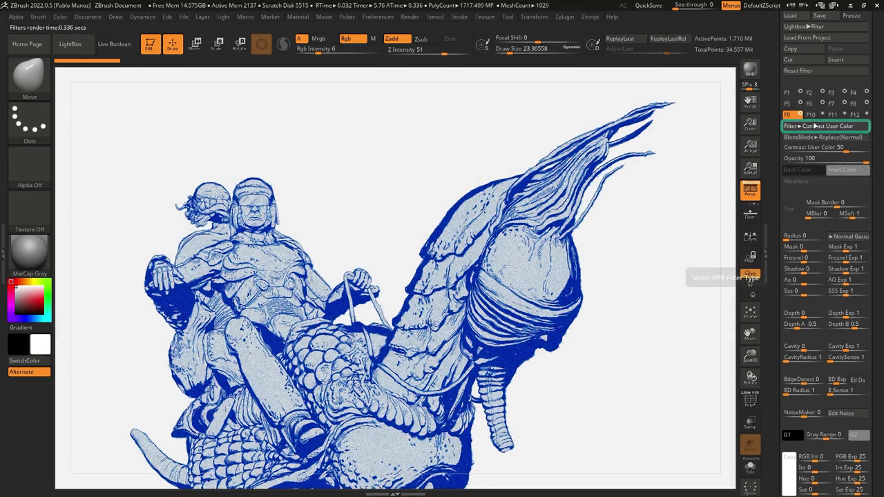
Step: Set the ninth filter to an Orton glow at strength 80 and activate filter slot F10
click(814, 125)
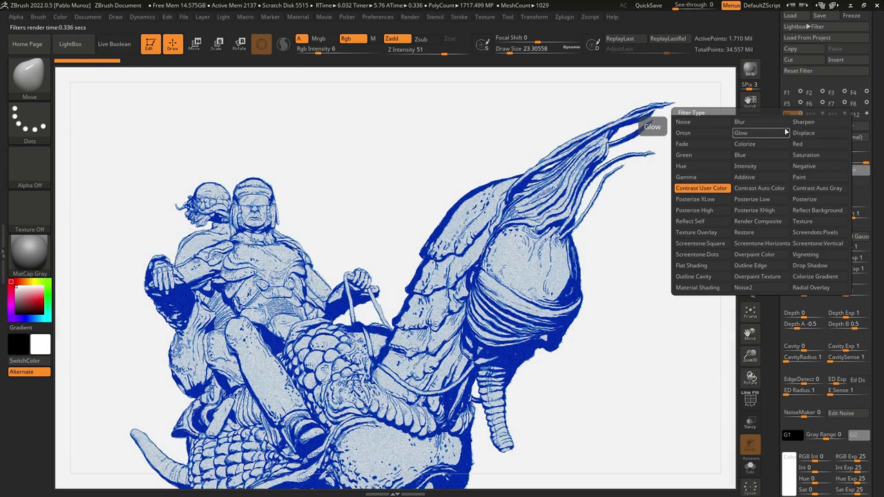
click(722, 188)
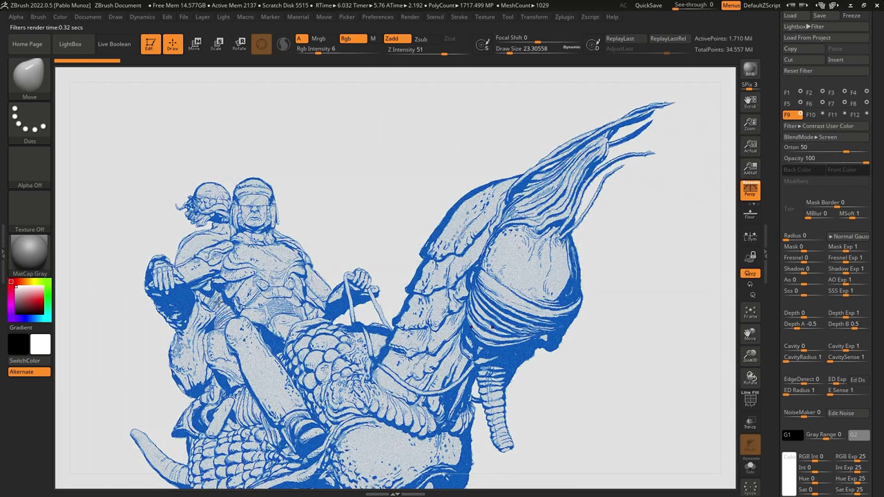
drag(847, 148, 858, 150)
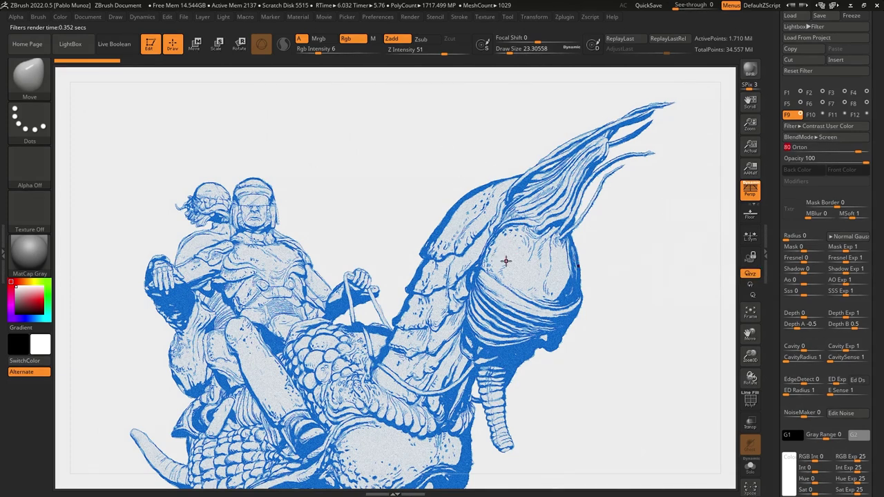
click(812, 114)
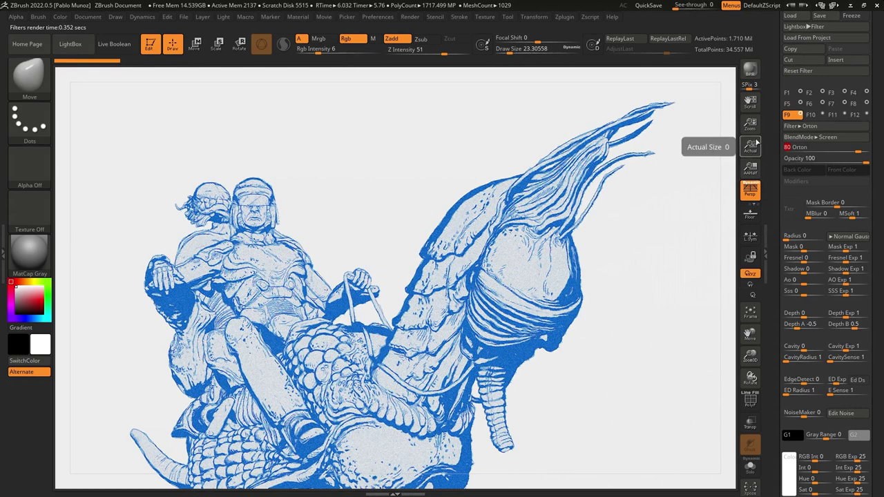
click(814, 114)
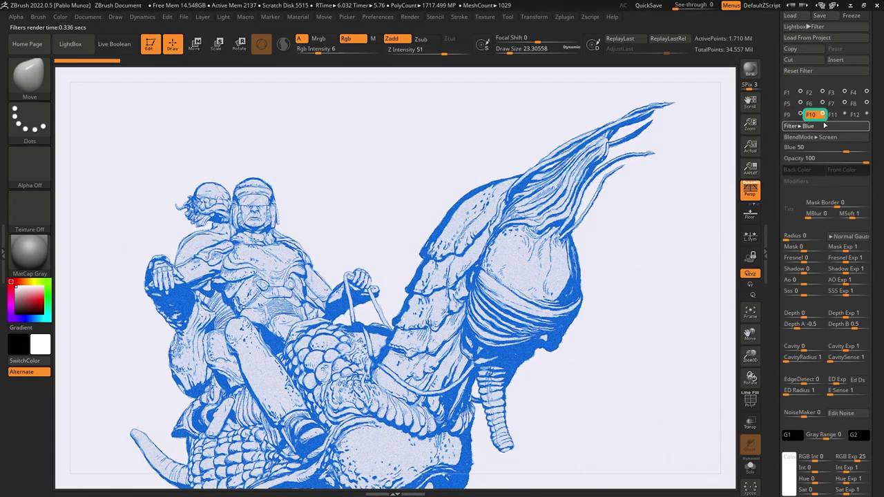
click(805, 126)
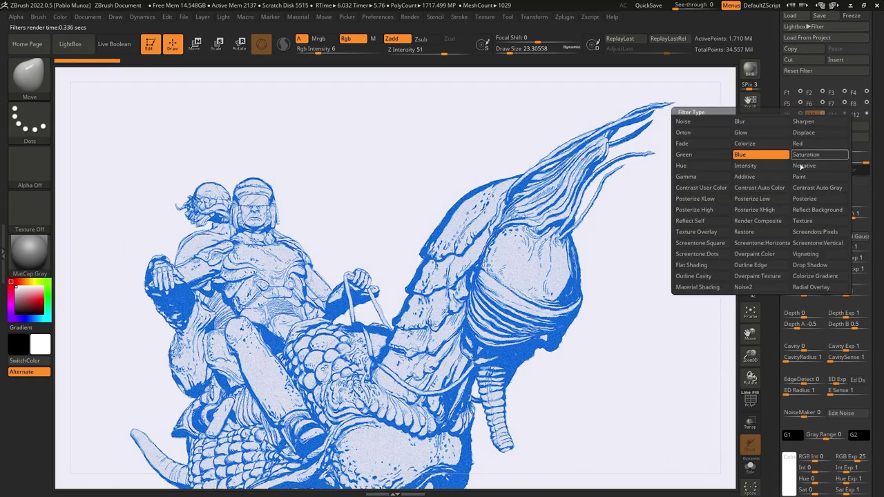
Step: Set the tenth filter to Contrast User Color at 31 with opacity 66
click(701, 188)
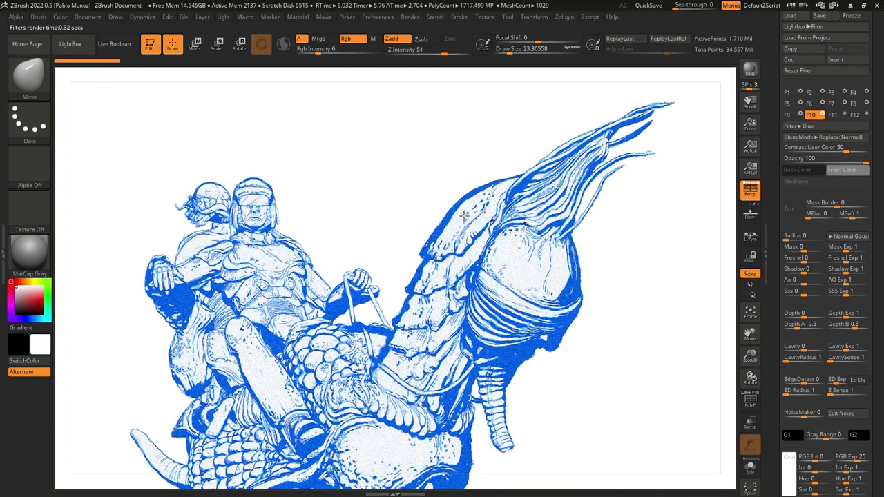
mouse_move(847, 149)
mouse_down()
mouse_move(837, 149)
mouse_move(839, 158)
mouse_up()
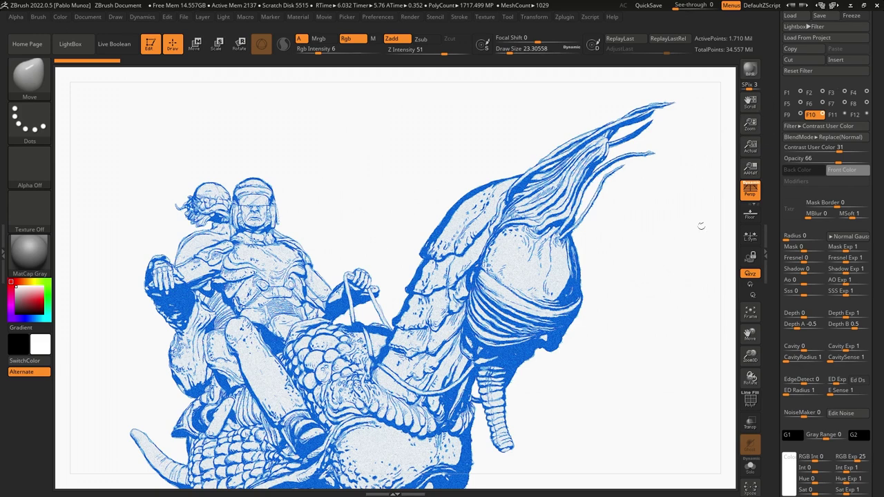
click(436, 187)
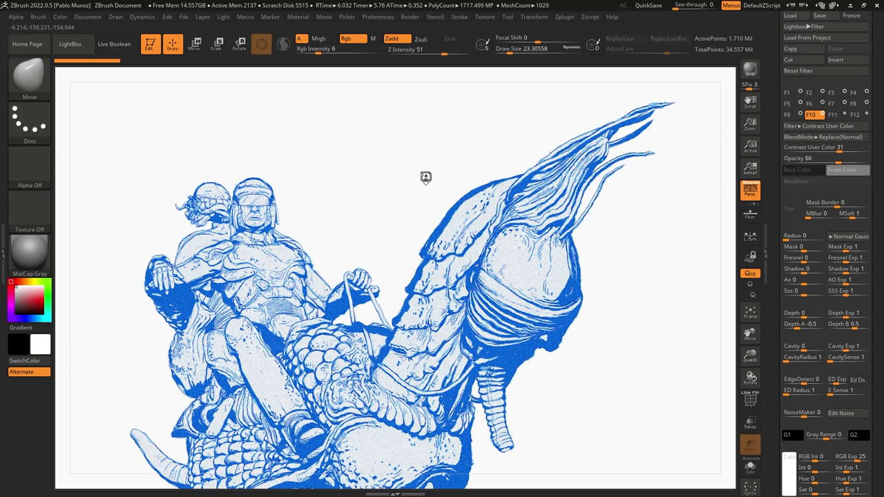
Step: Turn the rider sculpt to a side angle with perspective off and BPR-render it with Shift+R
mouse_move(361, 194)
mouse_down()
mouse_move(428, 150)
mouse_move(560, 203)
mouse_up()
key(p)
mouse_move(492, 190)
mouse_down()
mouse_move(468, 191)
mouse_move(495, 177)
mouse_up()
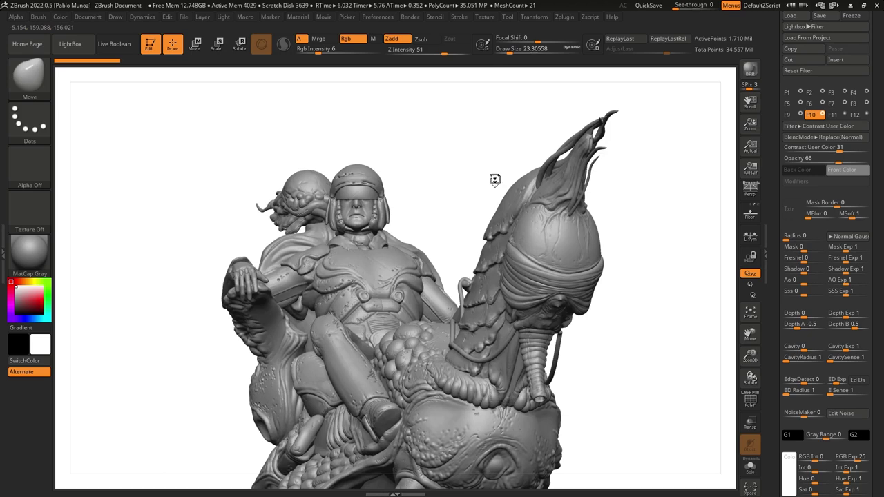
key(shift+r)
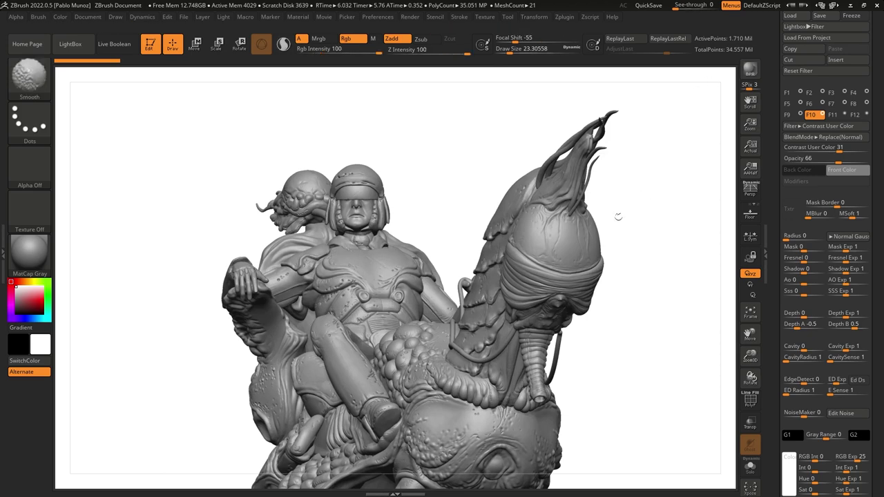
drag(431, 181, 470, 167)
drag(392, 187, 432, 156)
key(shift+r)
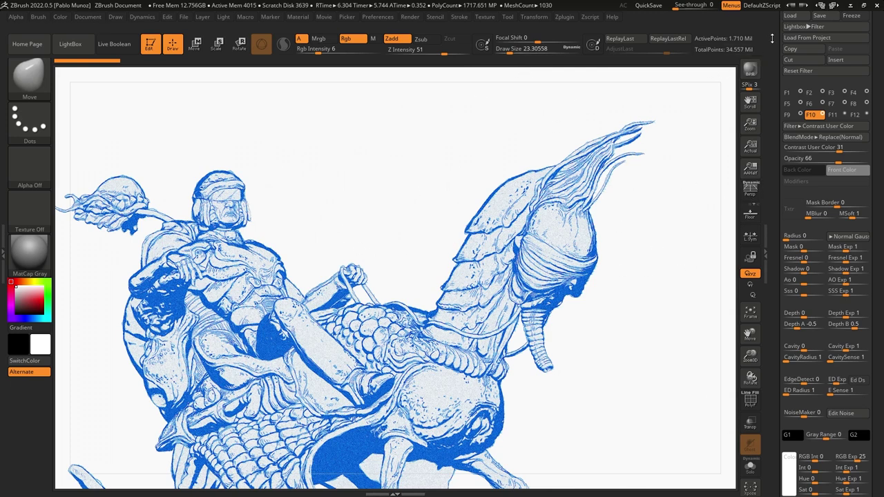
Step: Set the BPR Shadow Angle to 26.09 and GStrength to 0.72
scroll(773, 112, up, 5)
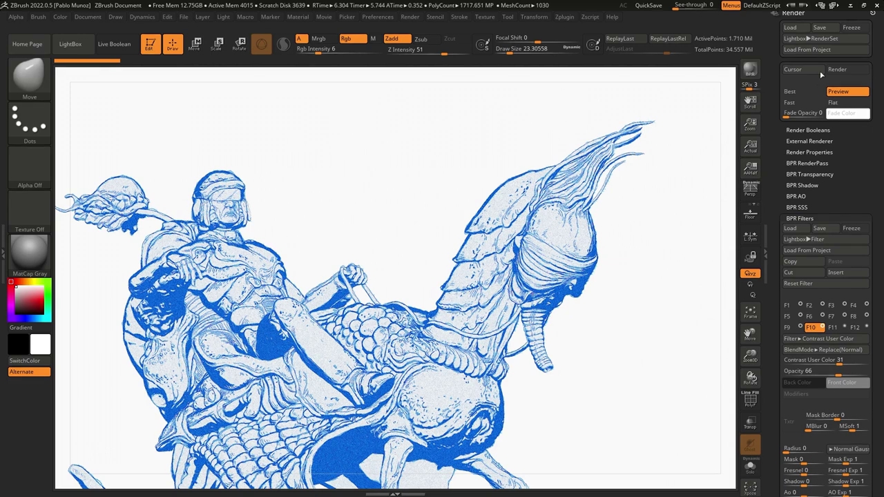
drag(842, 187, 842, 191)
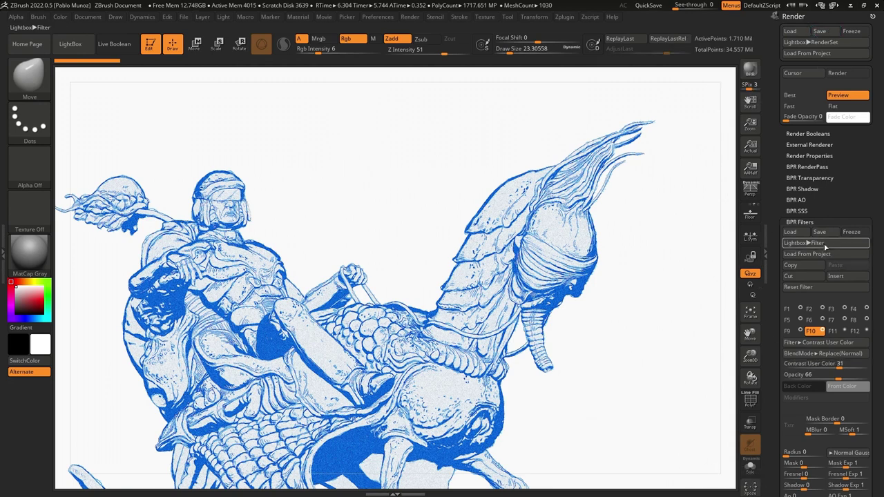
click(815, 190)
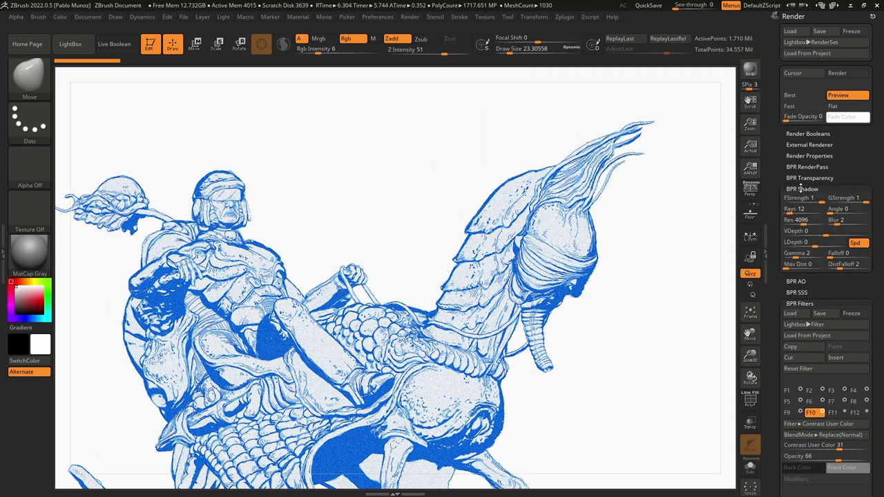
drag(832, 209, 841, 209)
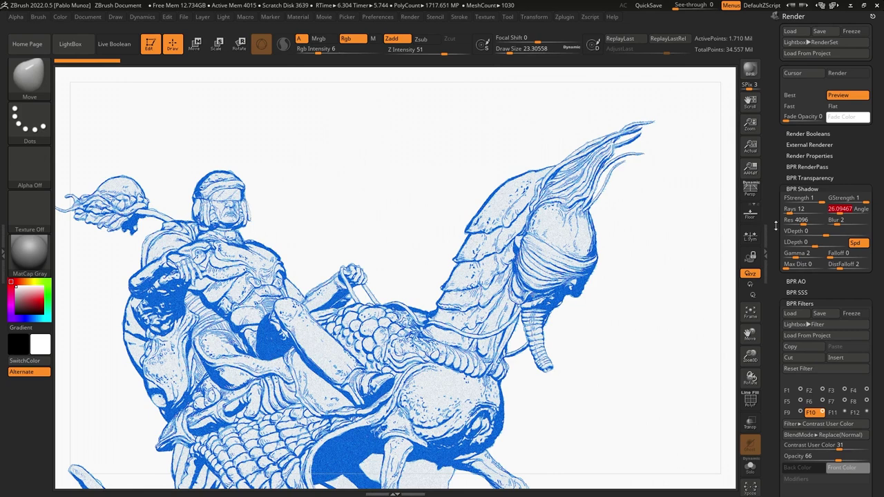
drag(862, 200, 856, 200)
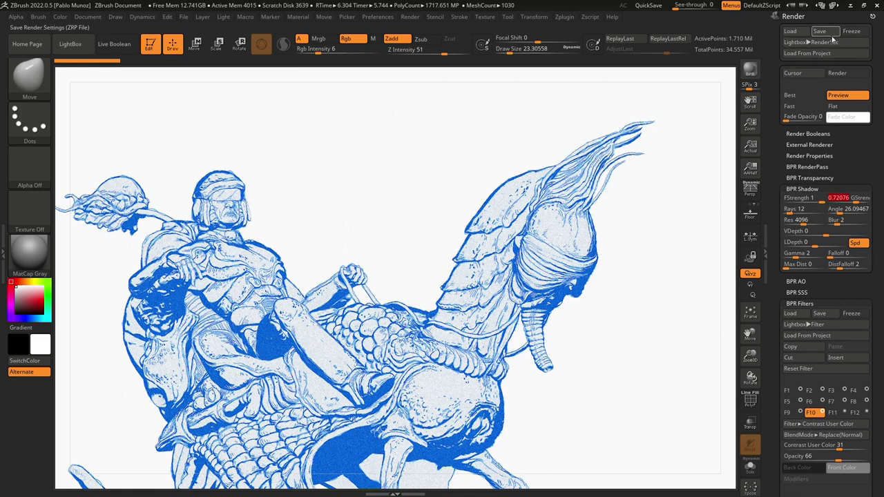
click(833, 188)
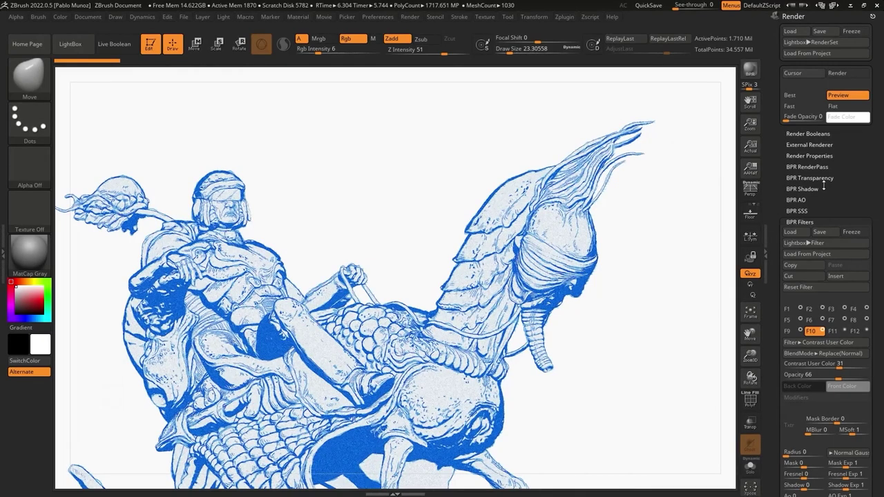
Step: Load the first render preset from the Sketches folder
click(834, 43)
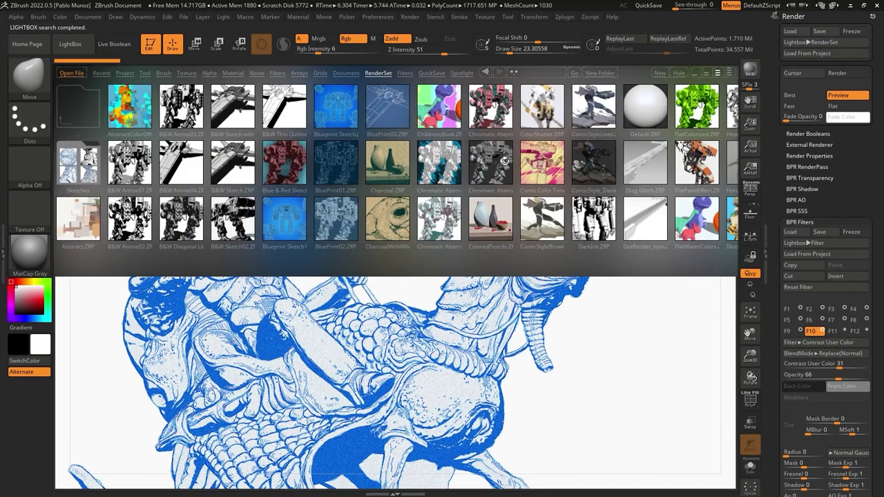
click(79, 162)
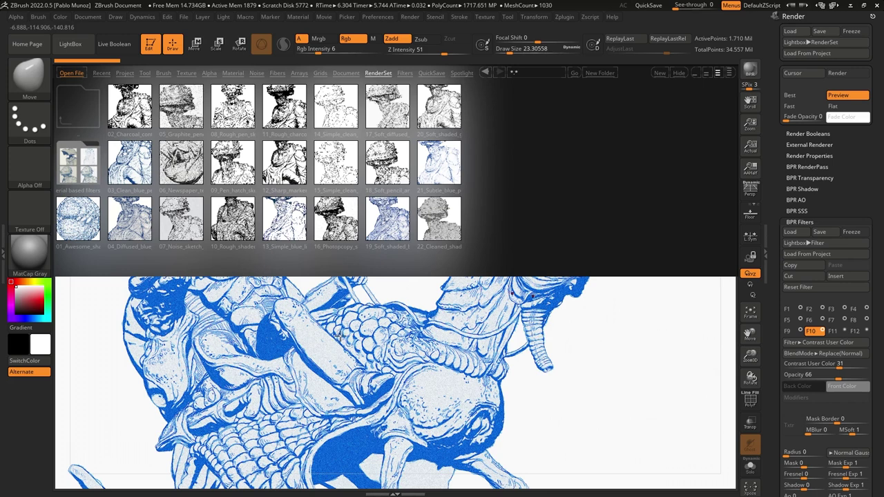
double_click(81, 222)
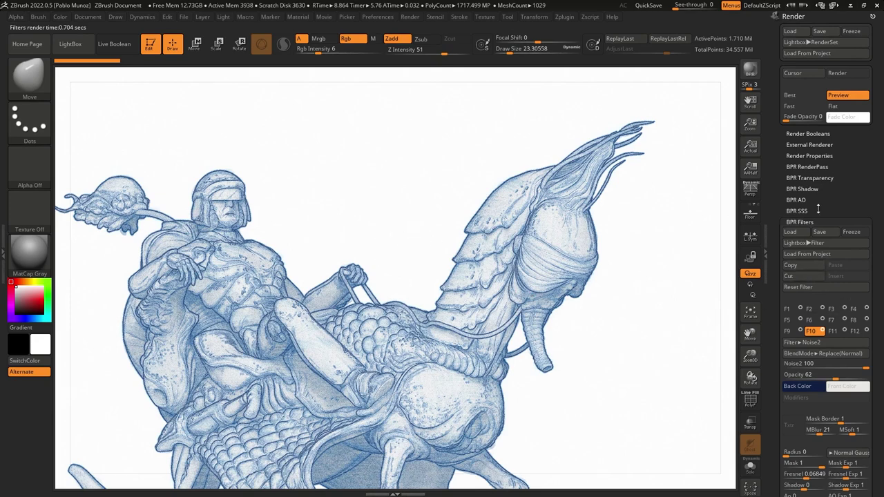
Step: Switch off BPR filter slots F12, F10 and F8, including the noise filter, to lighten the render
scroll(818, 211, down, 3)
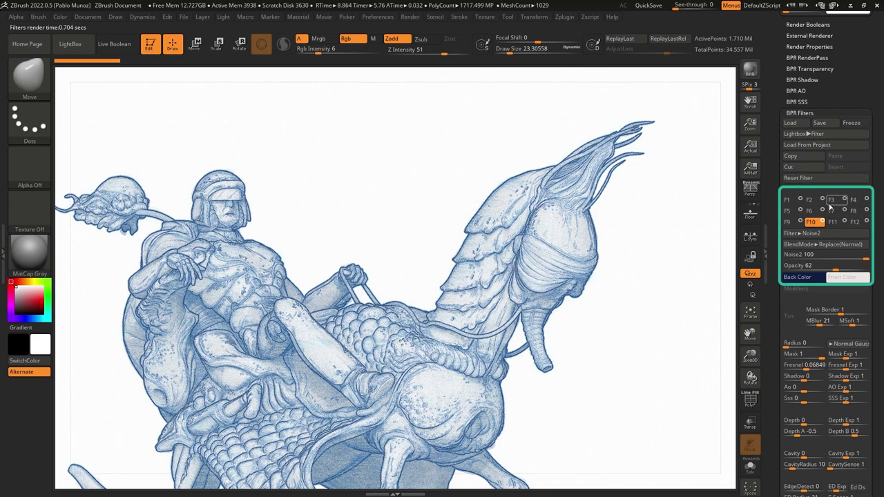
click(868, 222)
click(823, 221)
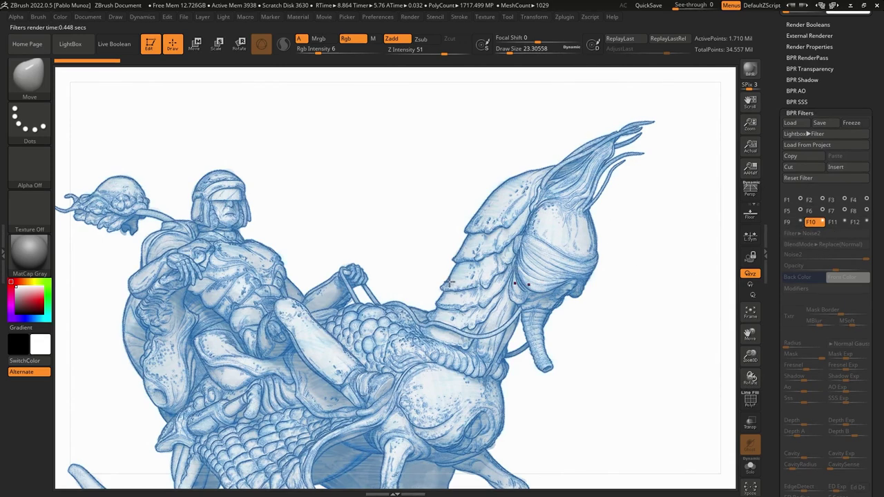
click(865, 211)
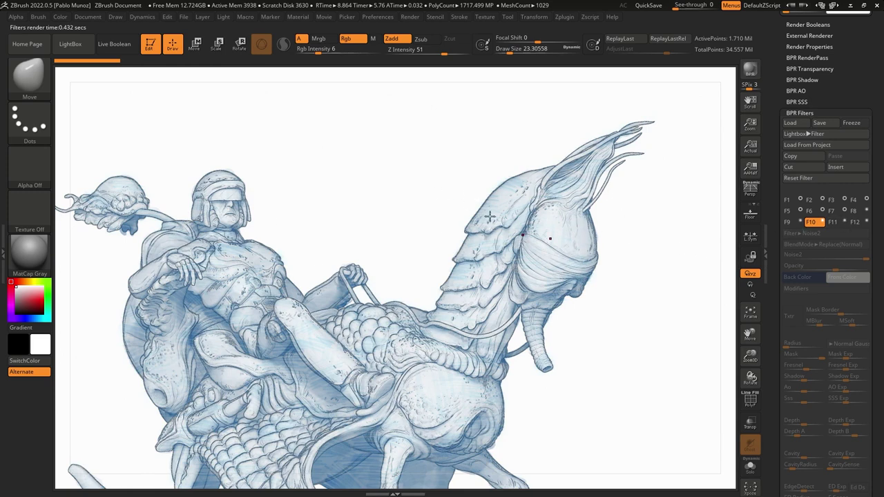
key(comma)
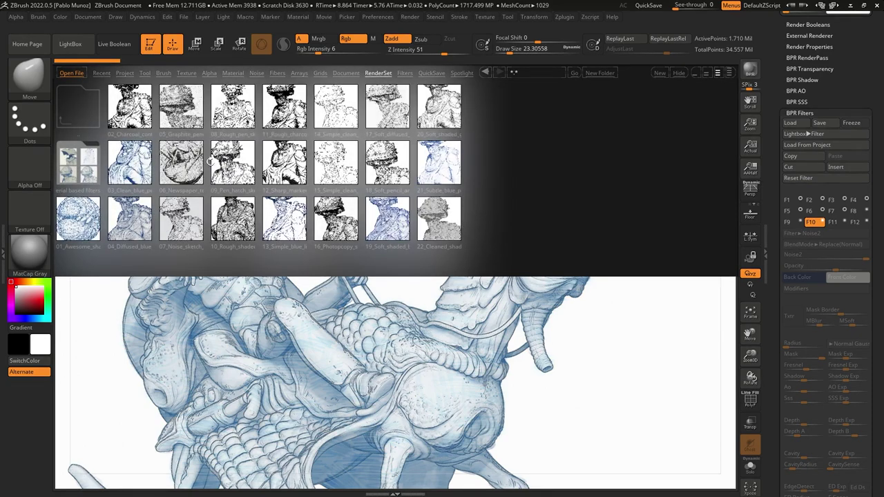
Step: Apply the Newspaper render preset, then the Graphite pencil preset, to the creature rider
double_click(164, 163)
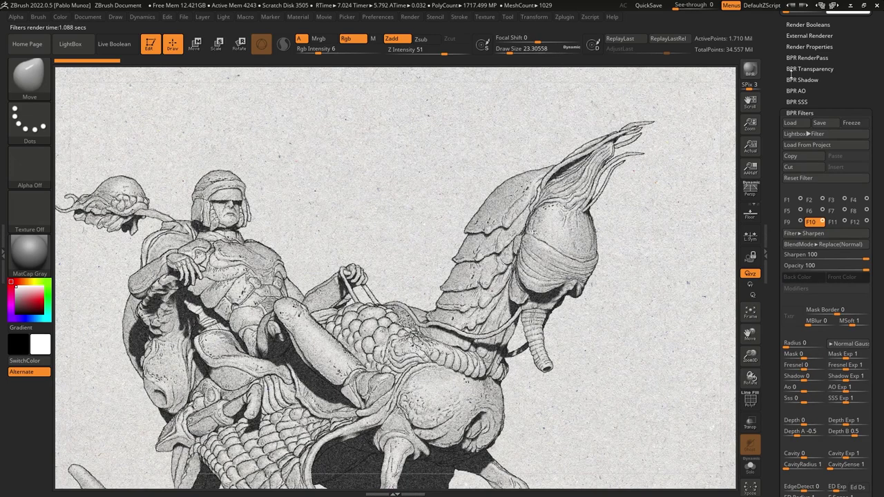
scroll(786, 76, up, 3)
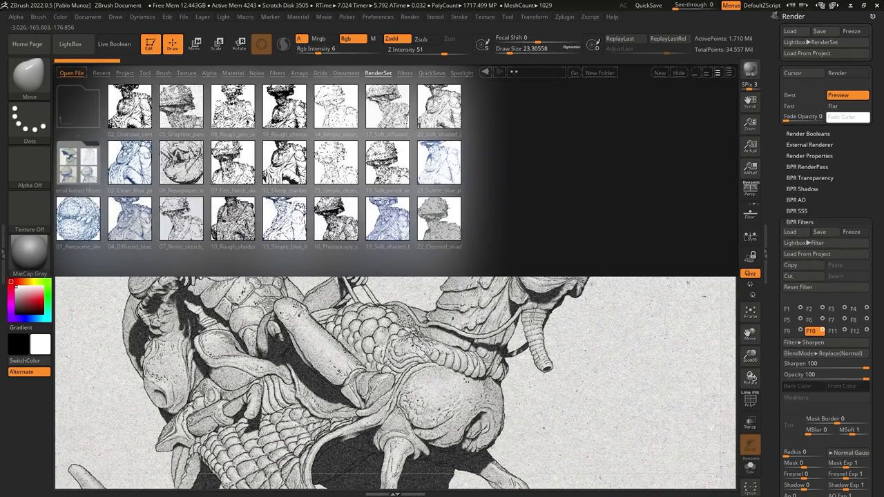
double_click(183, 111)
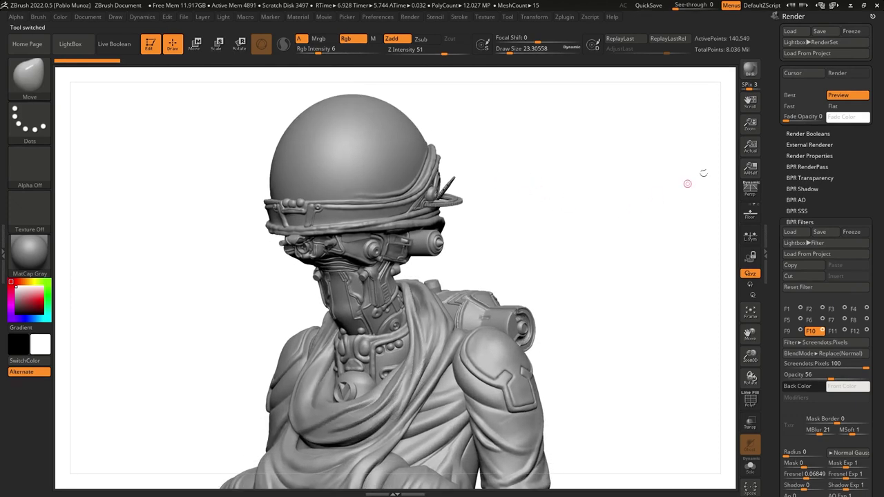
Step: Render the bust, then load the 22 Cleaned shaded and 17 Soft diffused pencil presets
click(751, 70)
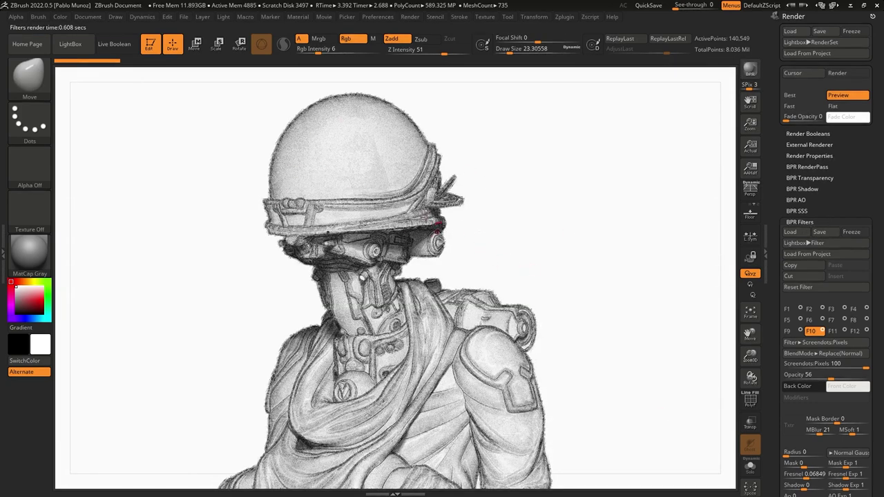
key(comma)
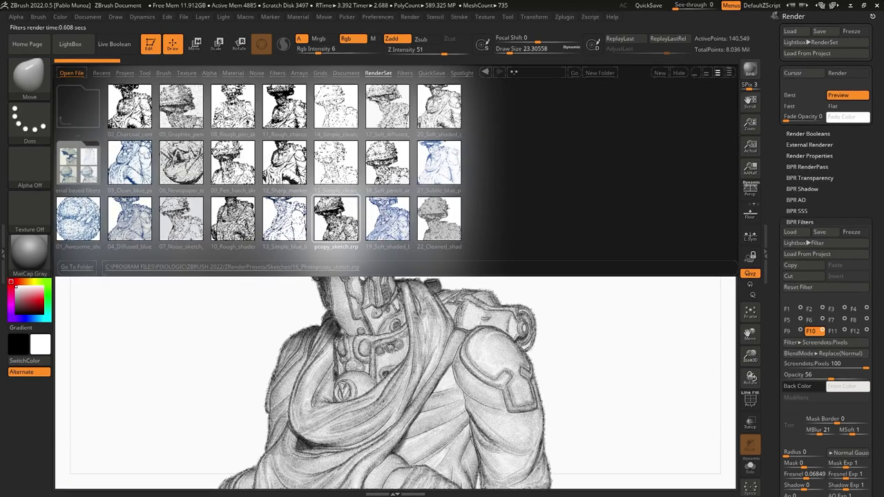
double_click(435, 222)
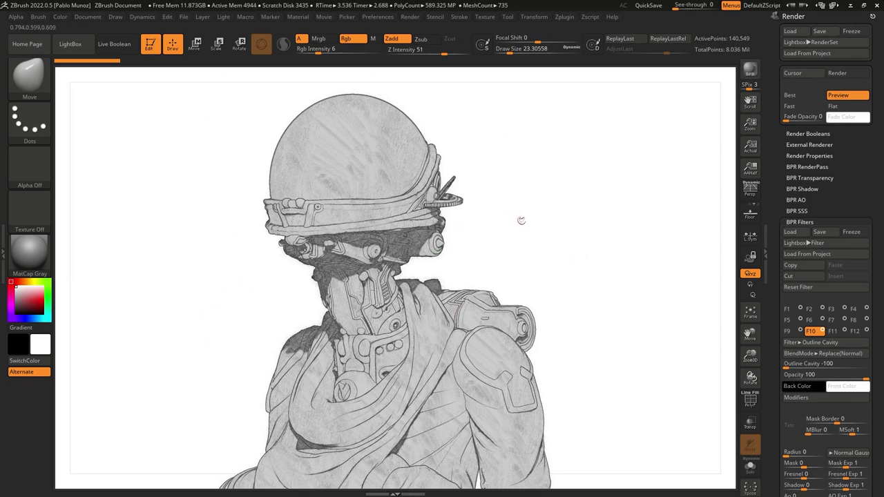
key(comma)
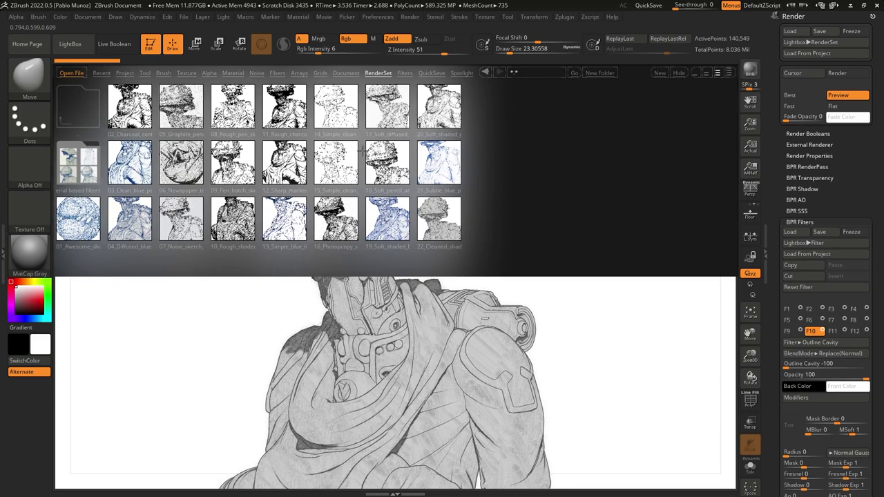
double_click(399, 105)
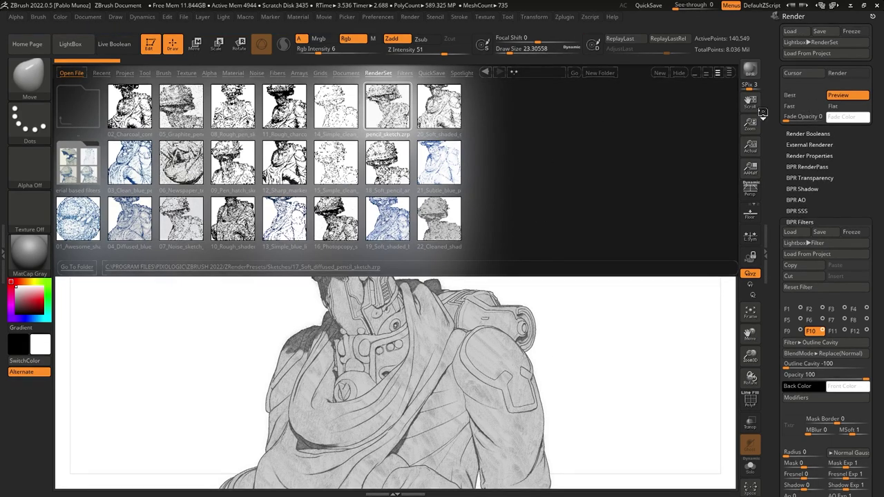
Step: Rotate and re-render the bust, then load the 09 Pen hatch sketch preset
key(comma)
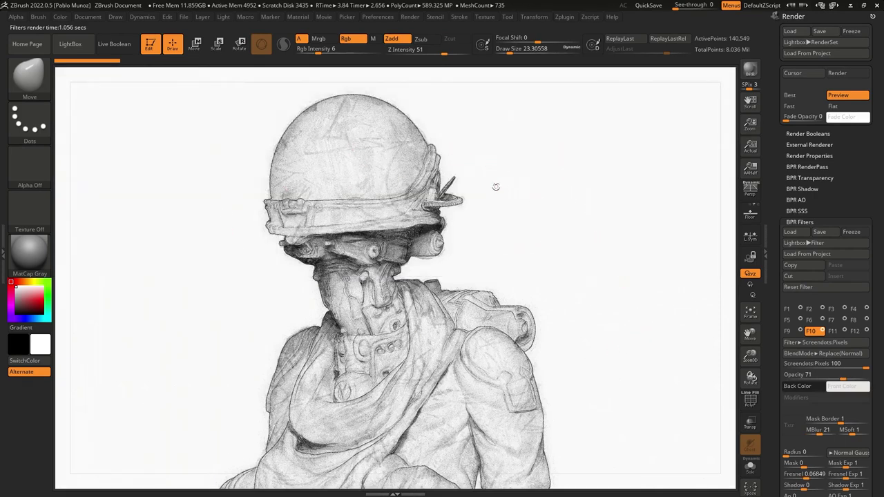
drag(488, 138, 560, 135)
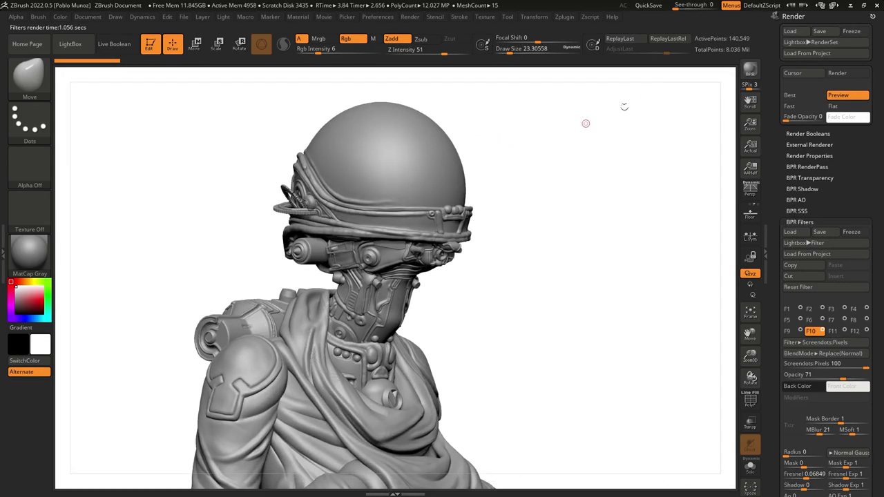
drag(564, 169, 561, 174)
key(shift+r)
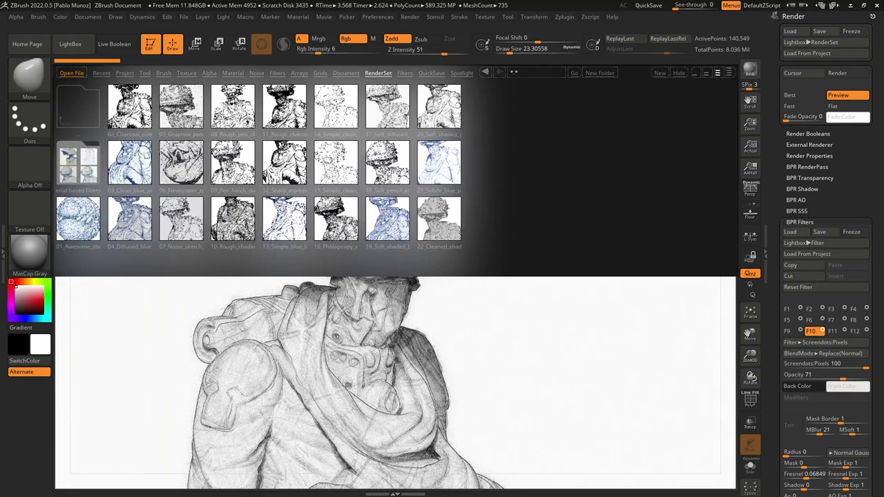
double_click(233, 163)
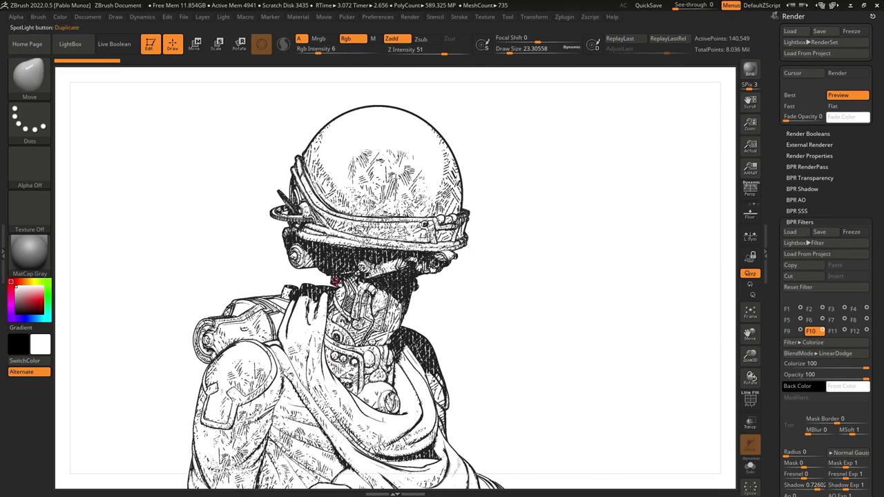
key(comma)
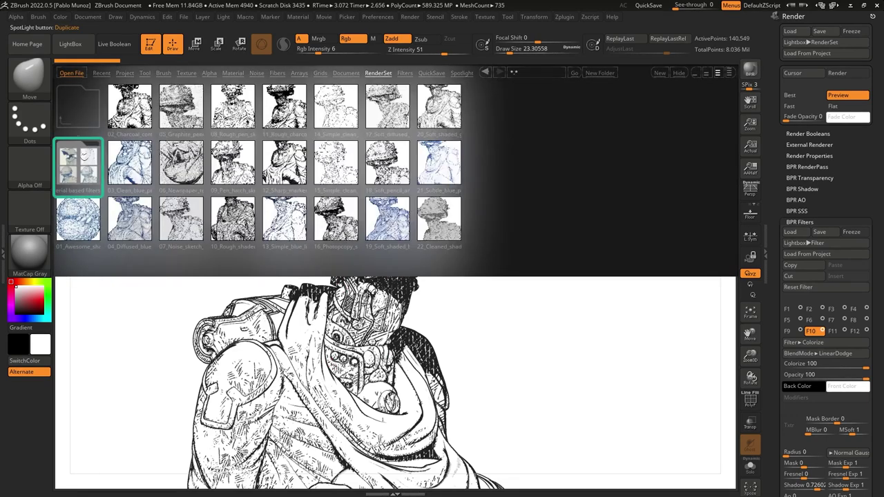
Step: Load 01_Blue_Pencil_Sketch_MATERIAL-BASED from the Blue Pencil material-based preset folder
click(88, 162)
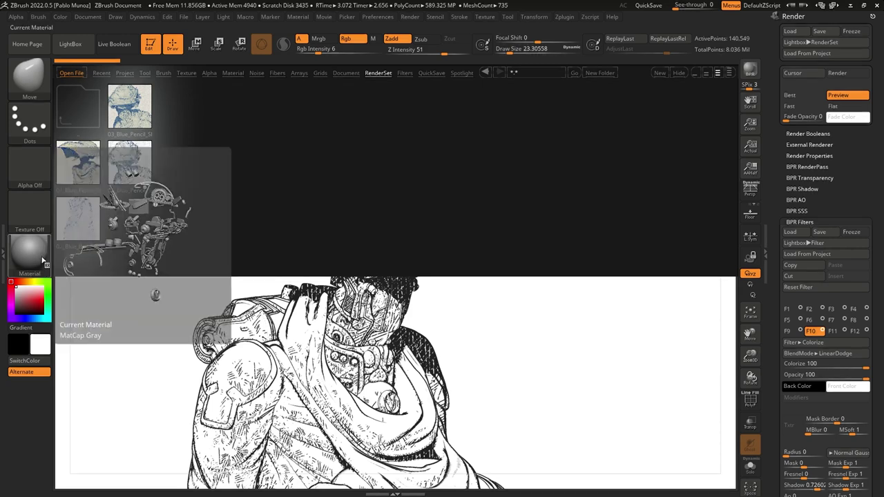
click(89, 165)
double_click(90, 164)
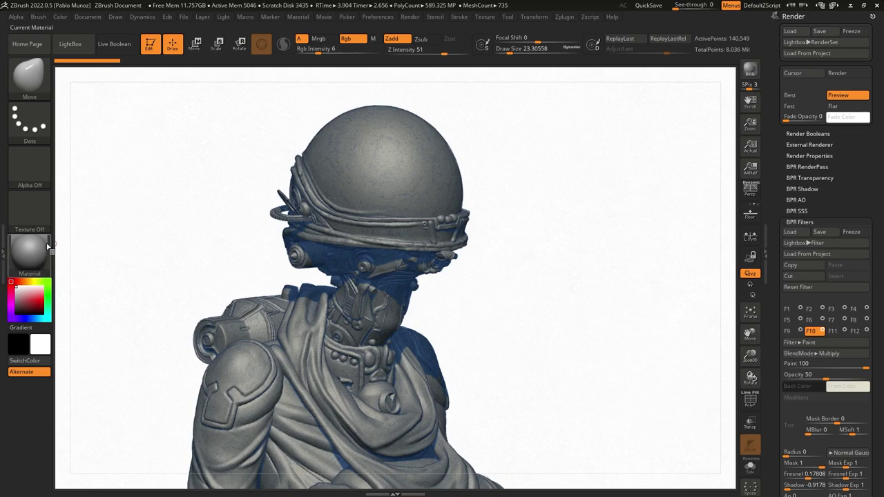
Step: Apply the Blue_pencil_sketch material, turn the bust toward the front, and render it
click(32, 250)
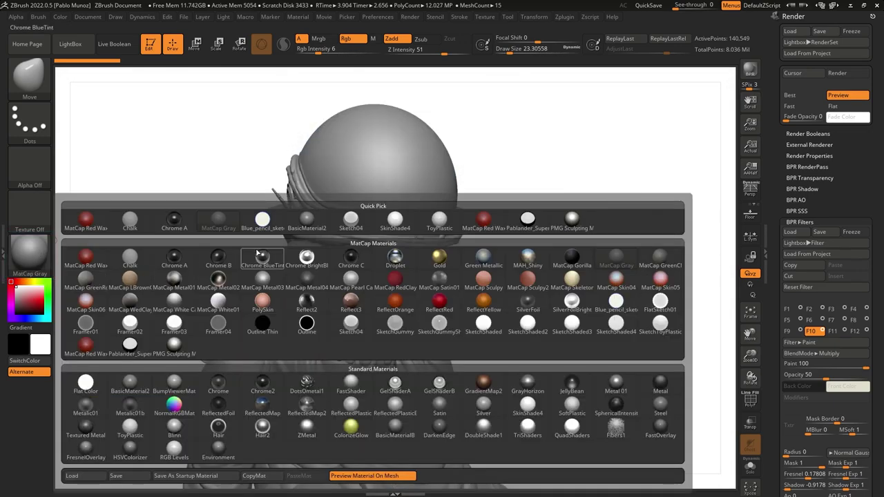
click(265, 221)
drag(505, 173, 416, 147)
drag(497, 174, 574, 191)
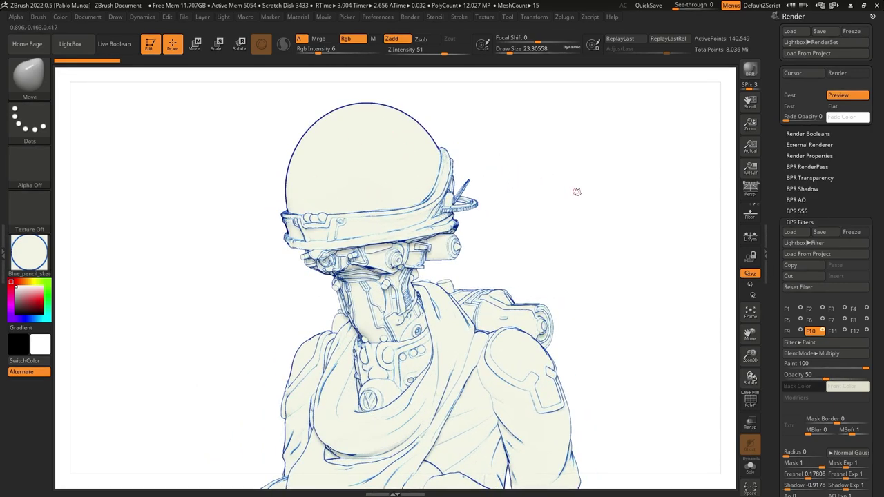
mouse_move(522, 164)
mouse_down()
mouse_move(543, 162)
mouse_move(510, 185)
mouse_move(518, 167)
mouse_up()
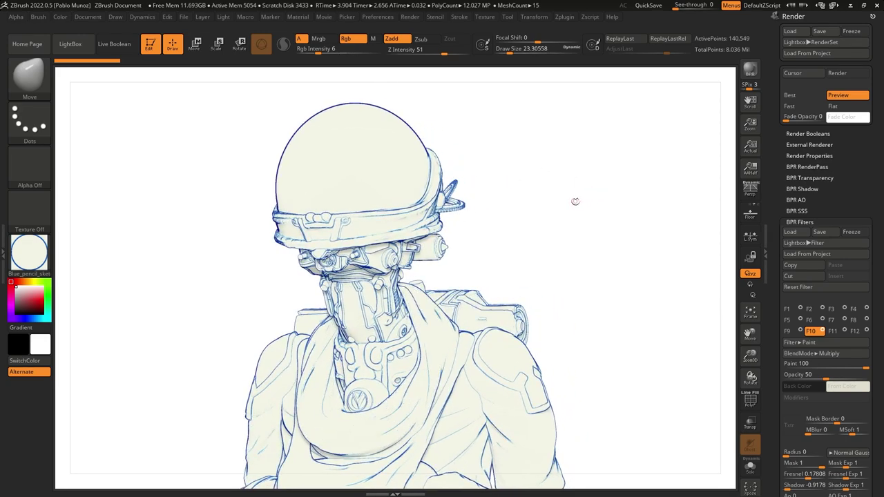
key(shift)
key(shift+r)
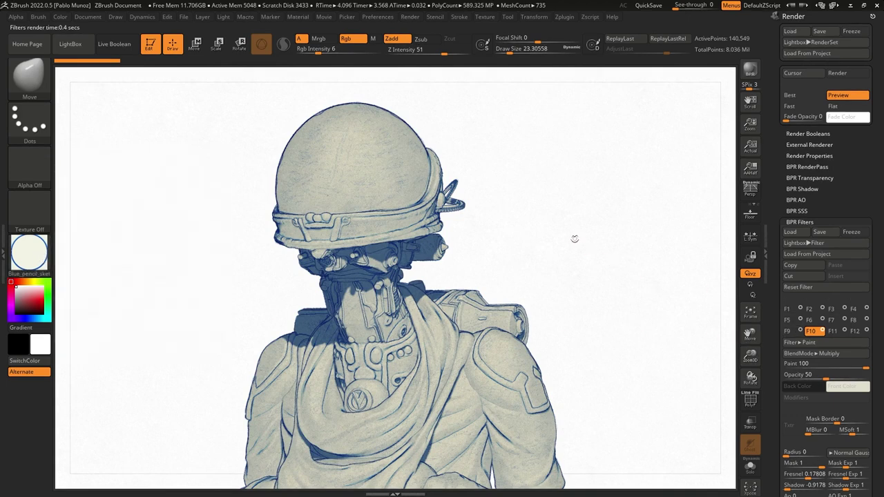
Step: Load Blue Pencil presets 02, 04 and 03 from the LightBox RenderSet
key(comma)
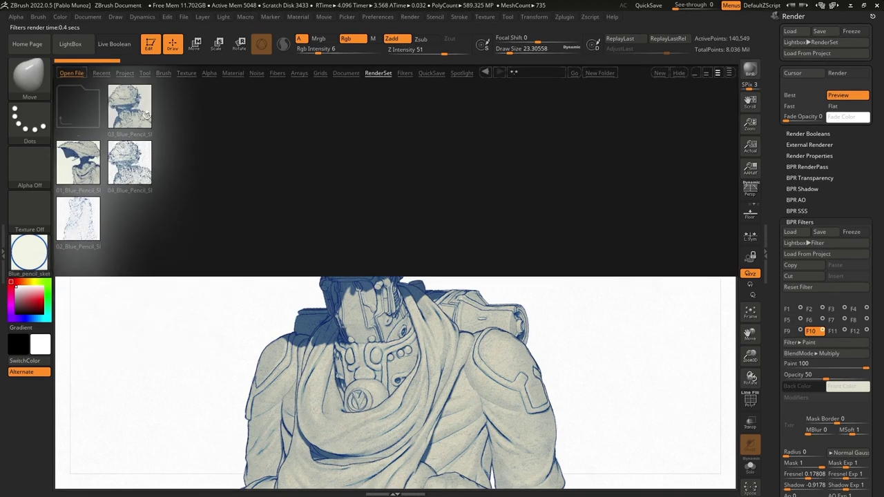
double_click(81, 219)
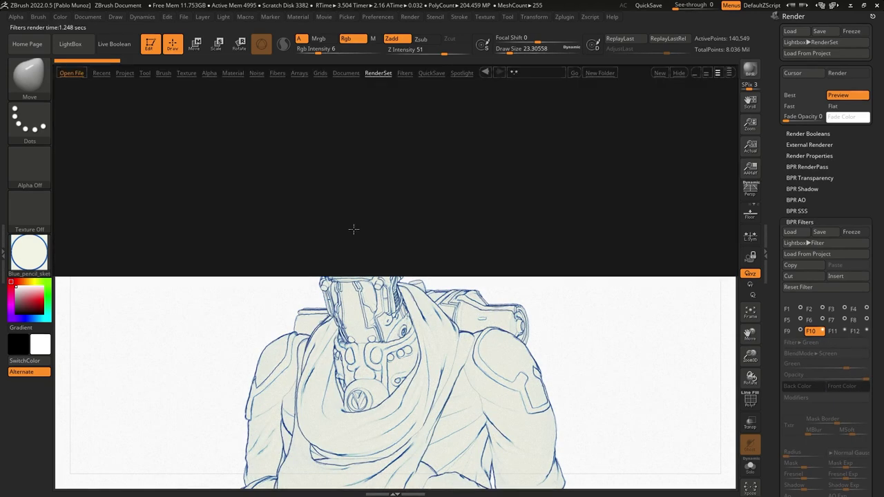
double_click(129, 163)
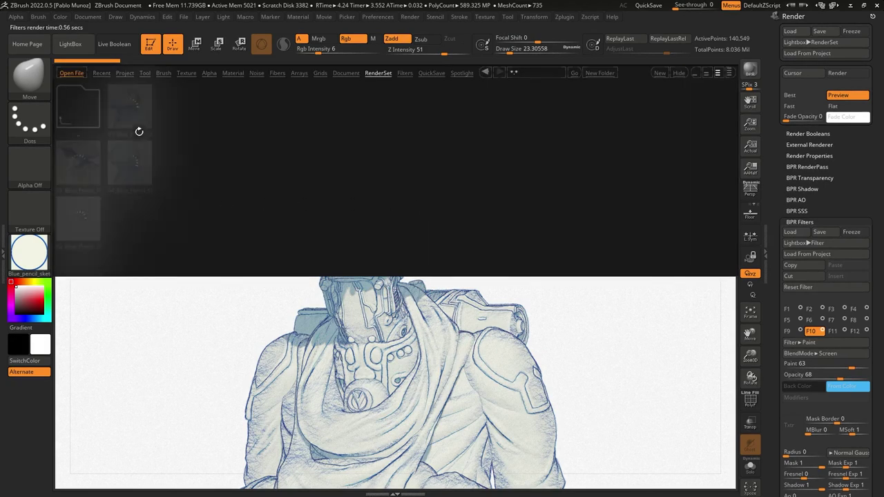
double_click(135, 125)
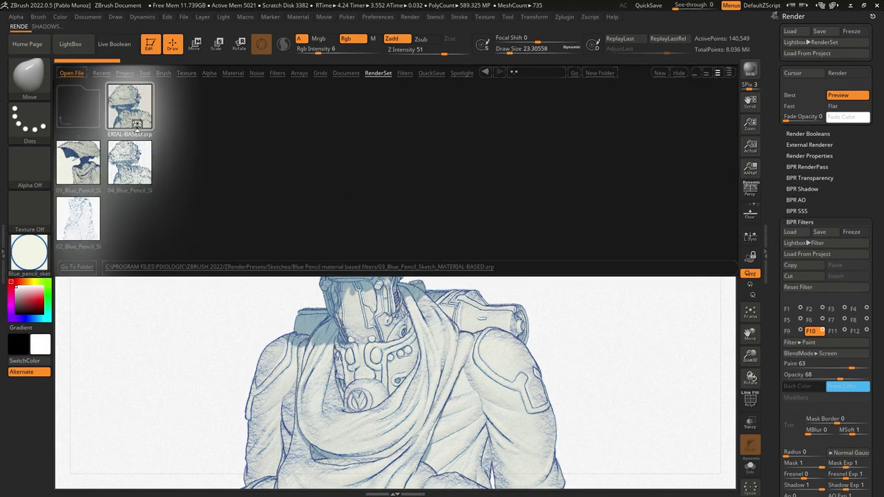